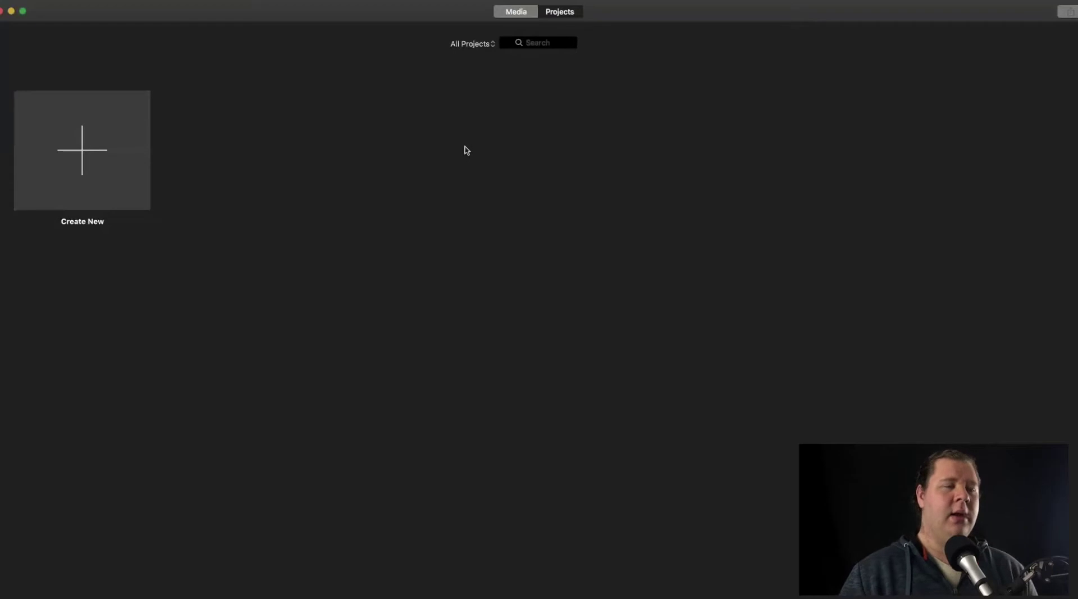
Create a new movie project and import the second QuickTime movie from the desktop's EDITING folder
left_click(83, 150)
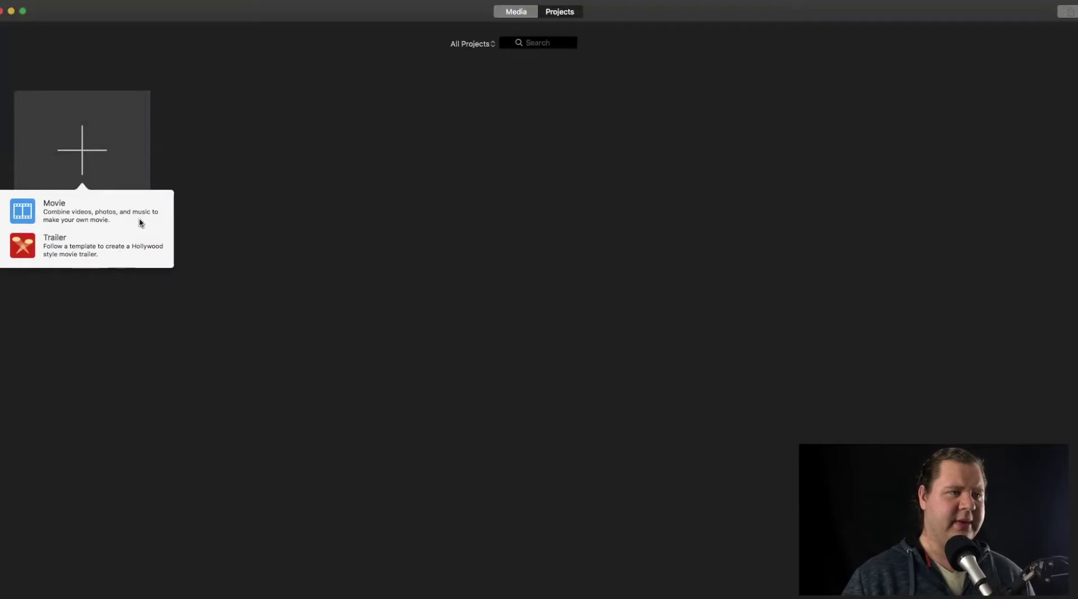
left_click(92, 211)
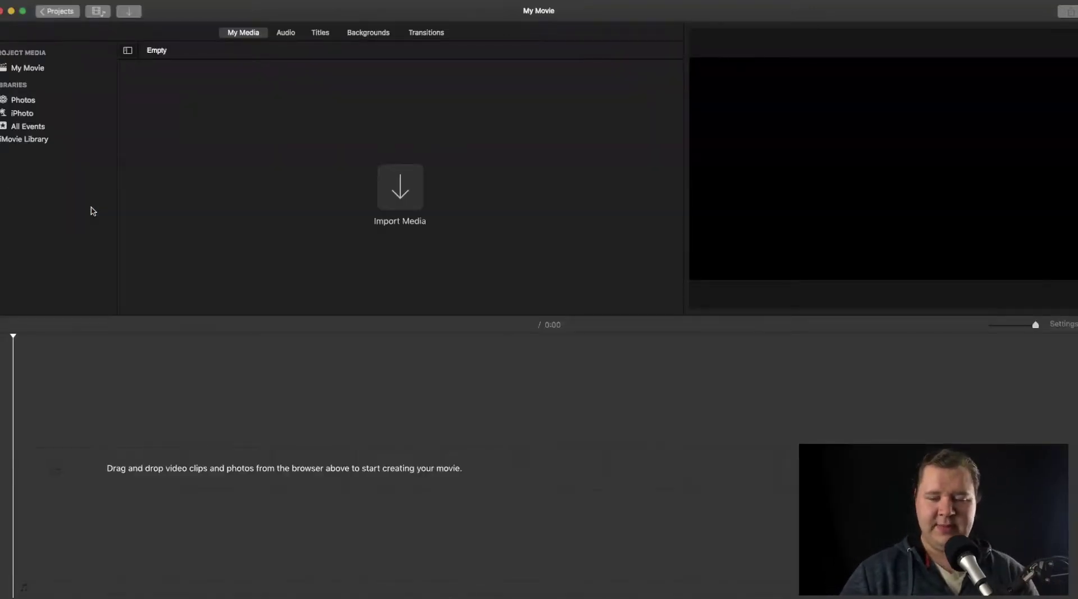
left_click(416, 187)
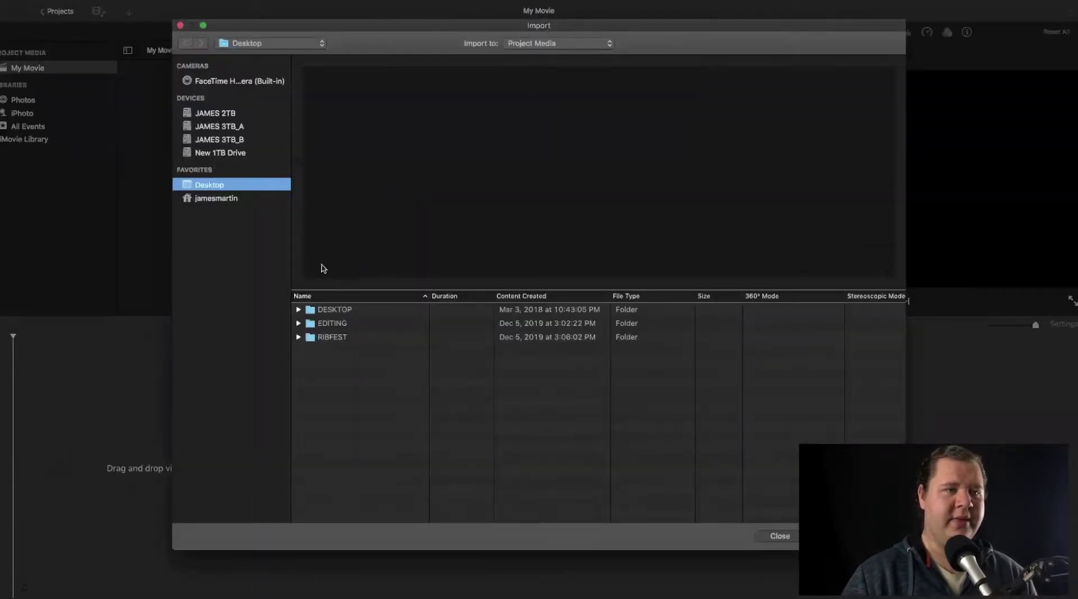
left_click(299, 324)
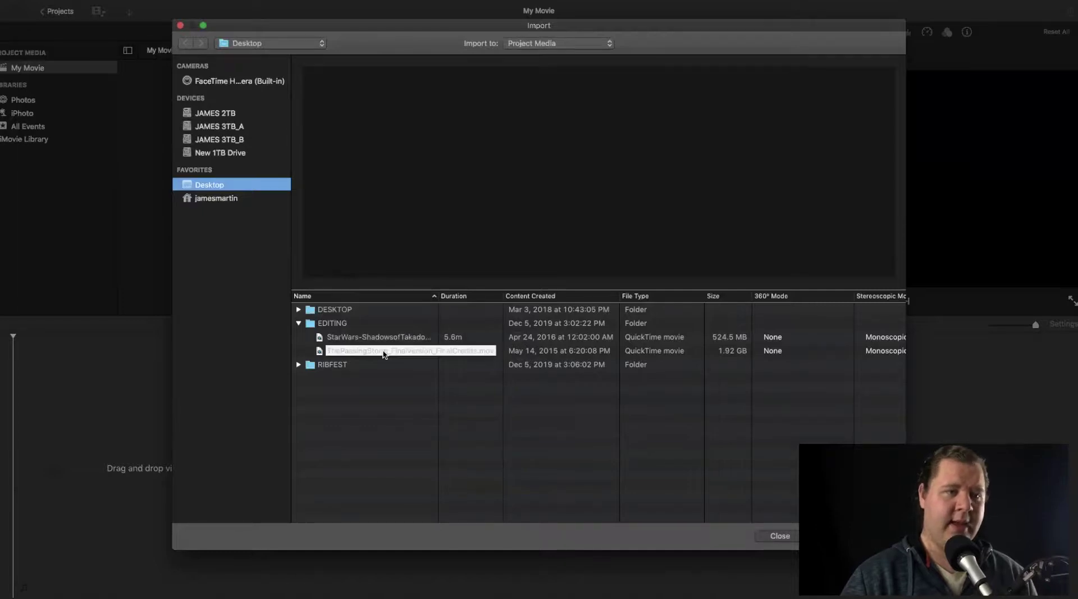
double_click(384, 352)
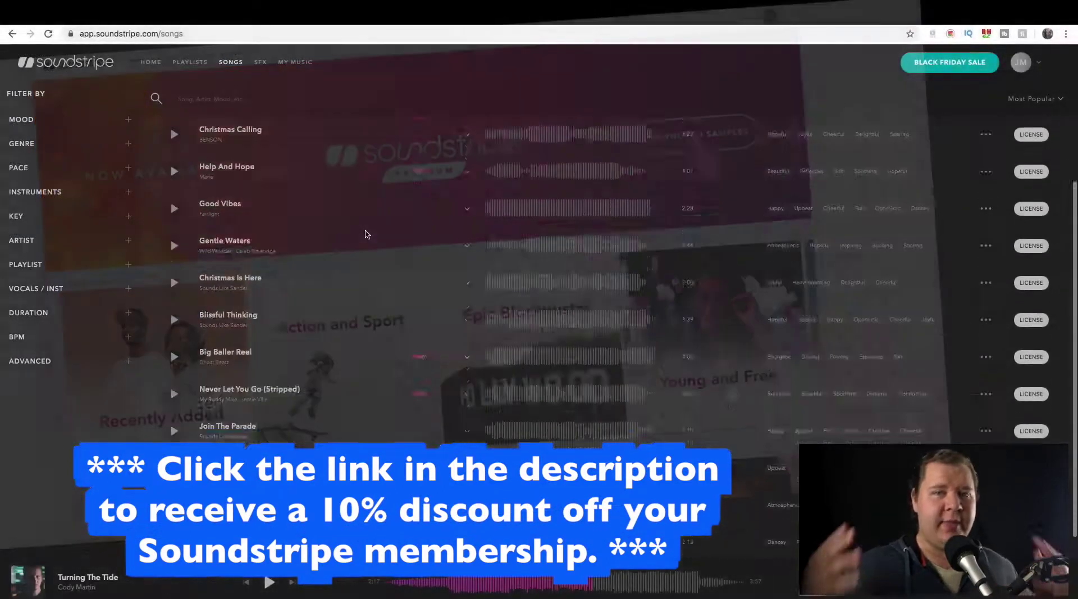
Browse the Soundstripe song library in the browser and filter it by the Inspiring mood and Pop genre
scroll(365, 234, "down", 15)
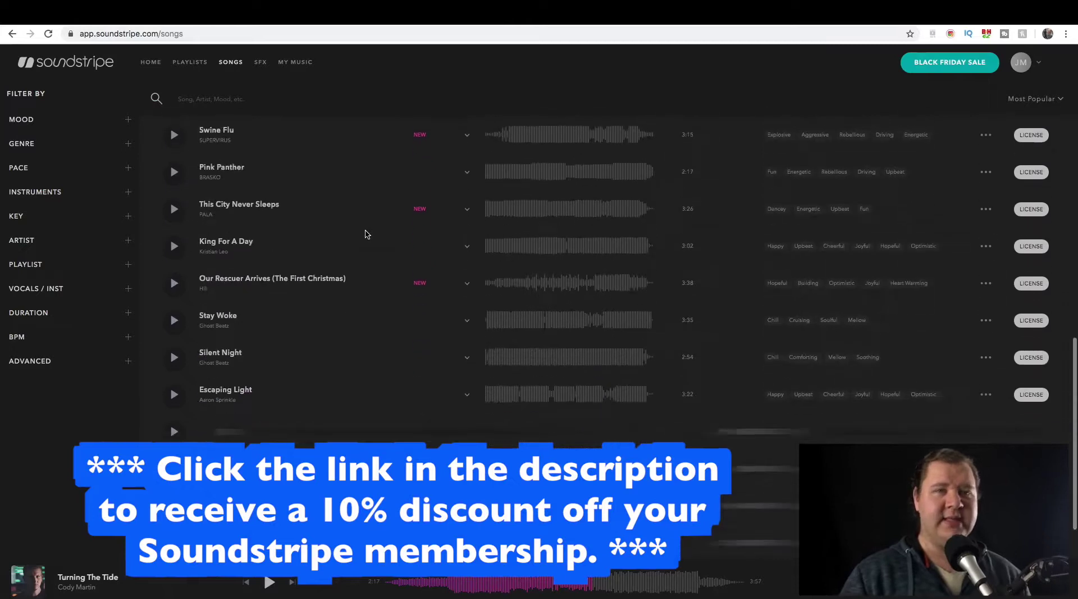
scroll(365, 235, "down", 10)
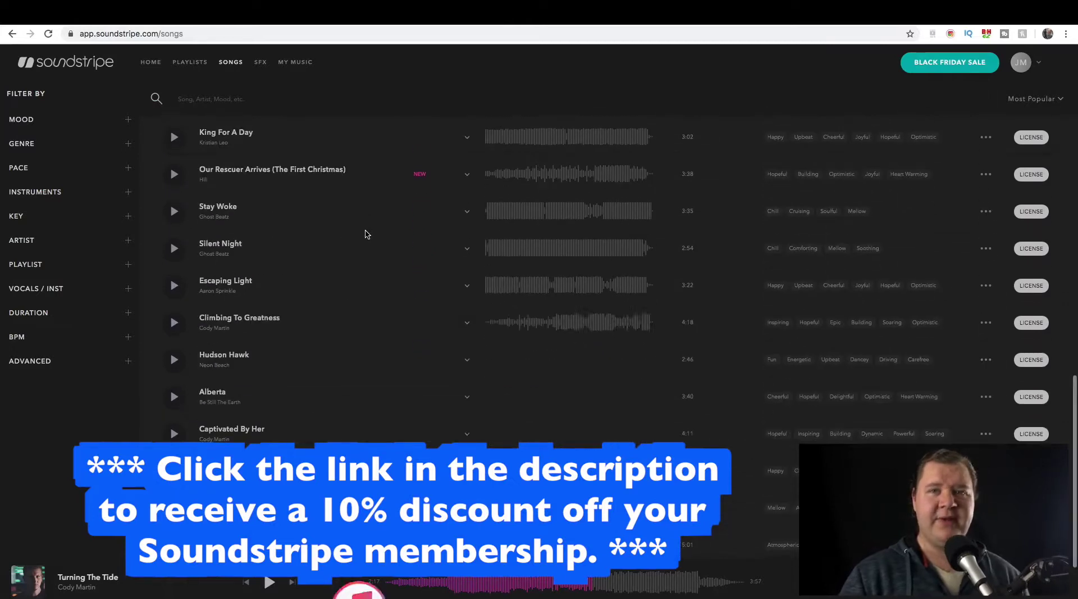
scroll(366, 235, "down", 10)
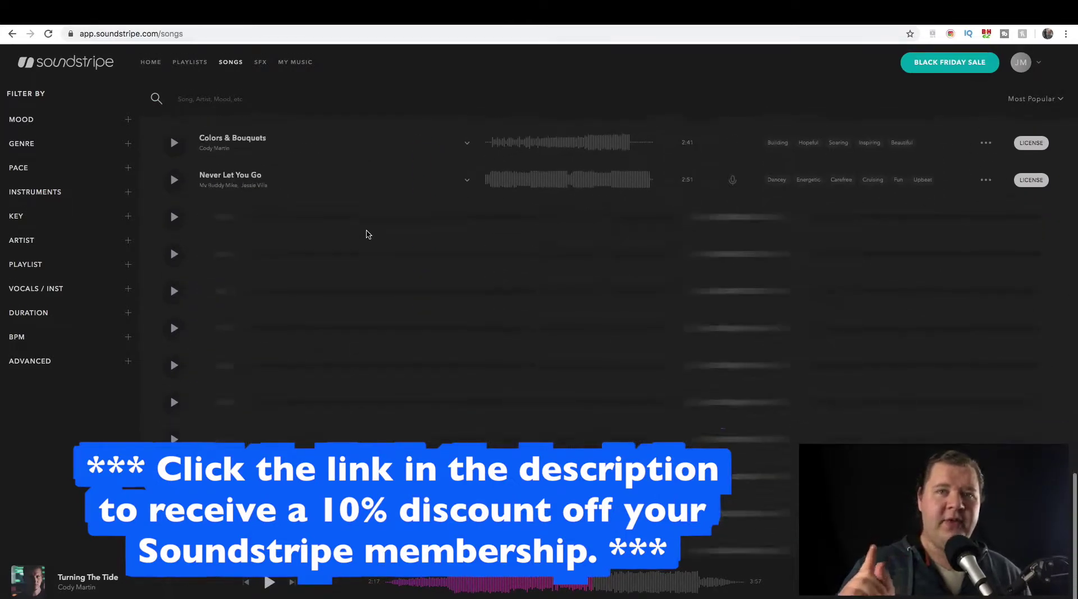
left_click(61, 120)
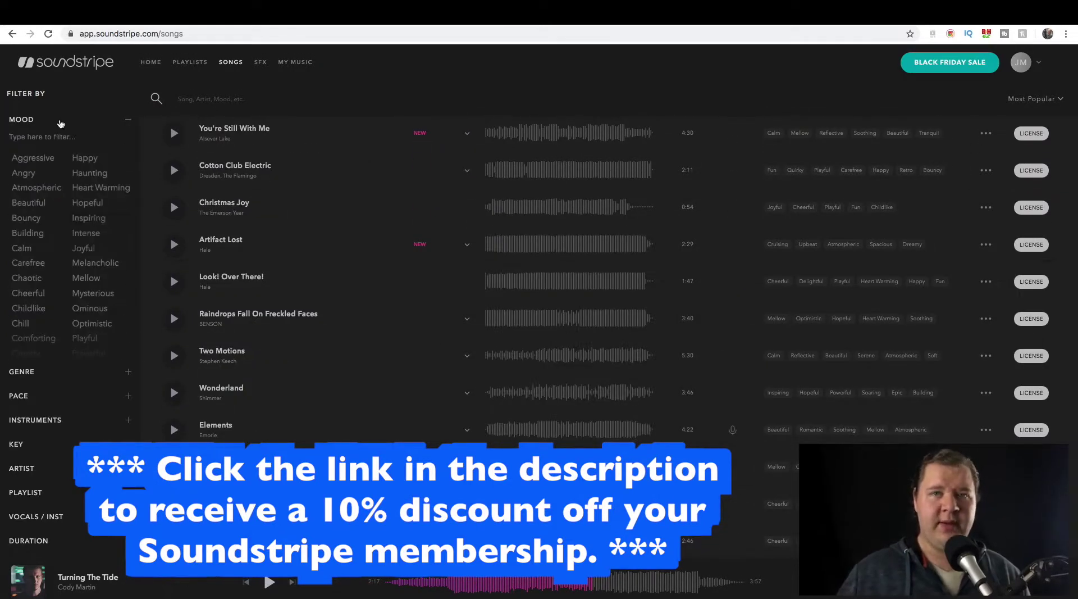
left_click(87, 218)
left_click(49, 372)
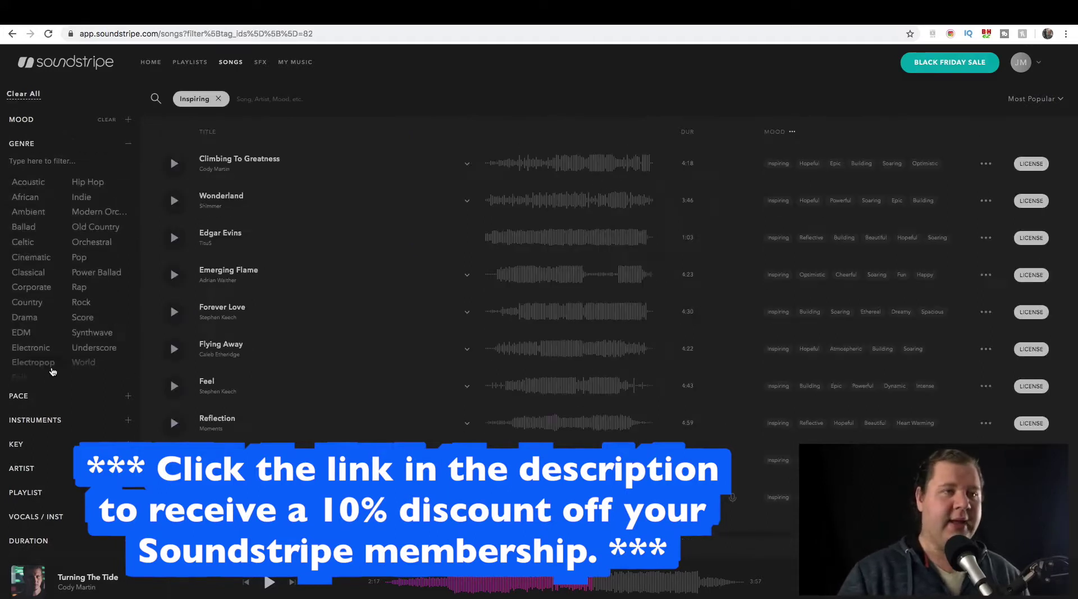
left_click(94, 261)
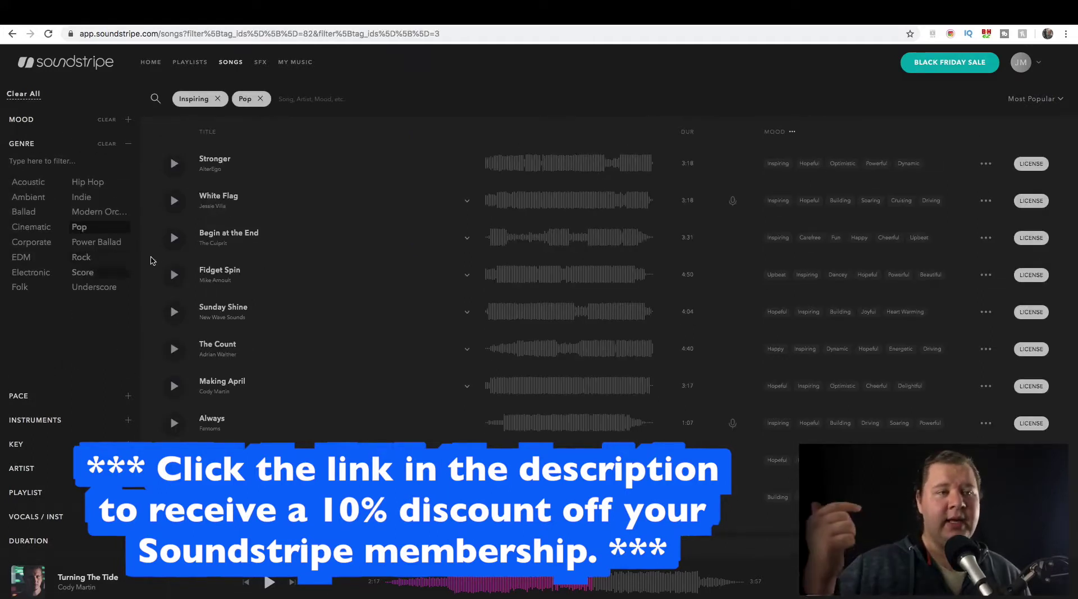
Sort the filtered songs by Most Recent and look through the resulting list
left_click(1032, 99)
left_click(1019, 120)
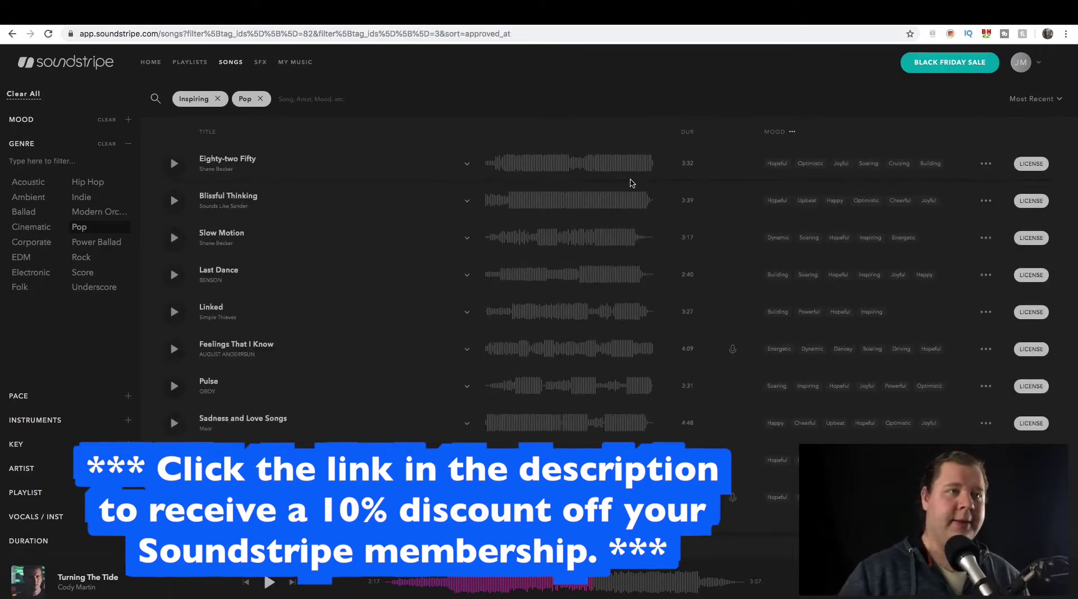
scroll(632, 183, "down", 15)
scroll(635, 181, "down", 10)
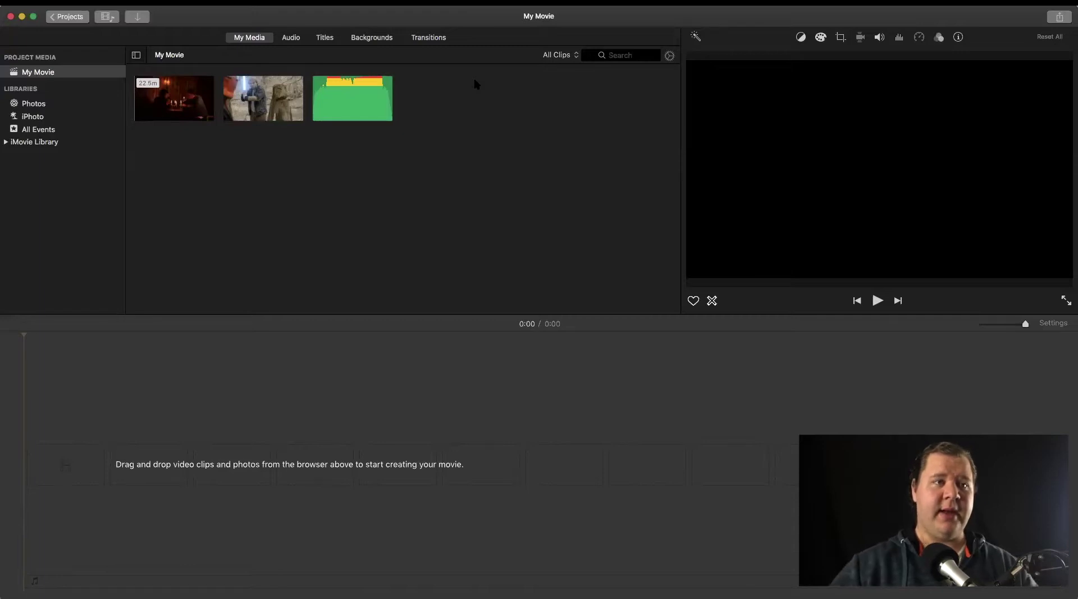
Preview the imported music clip in the My Movie media from about its midpoint
left_click(353, 96)
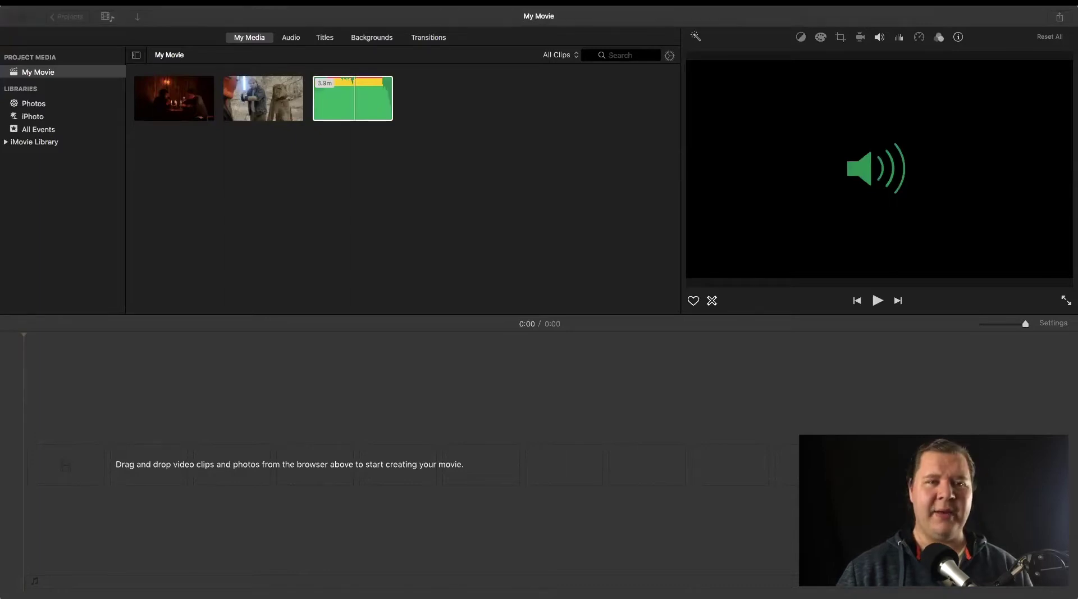
left_click(354, 93)
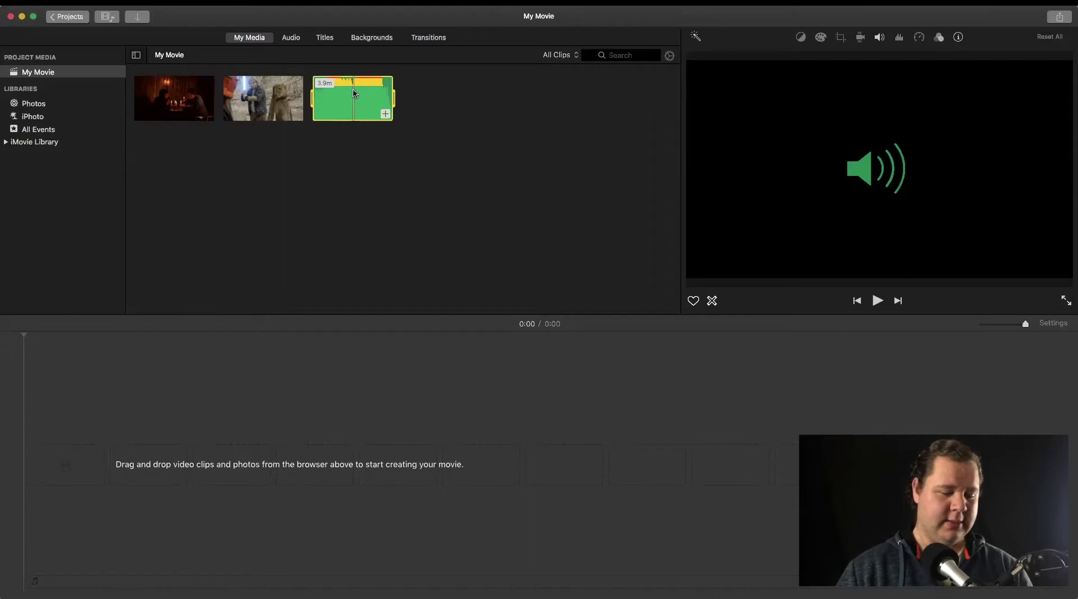
key("space")
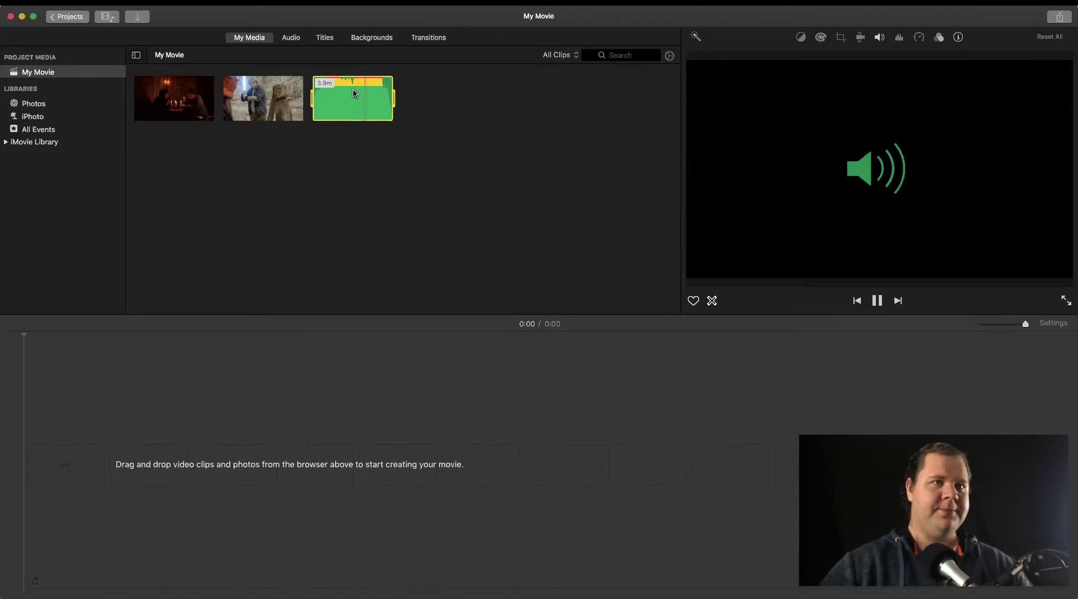
key("space")
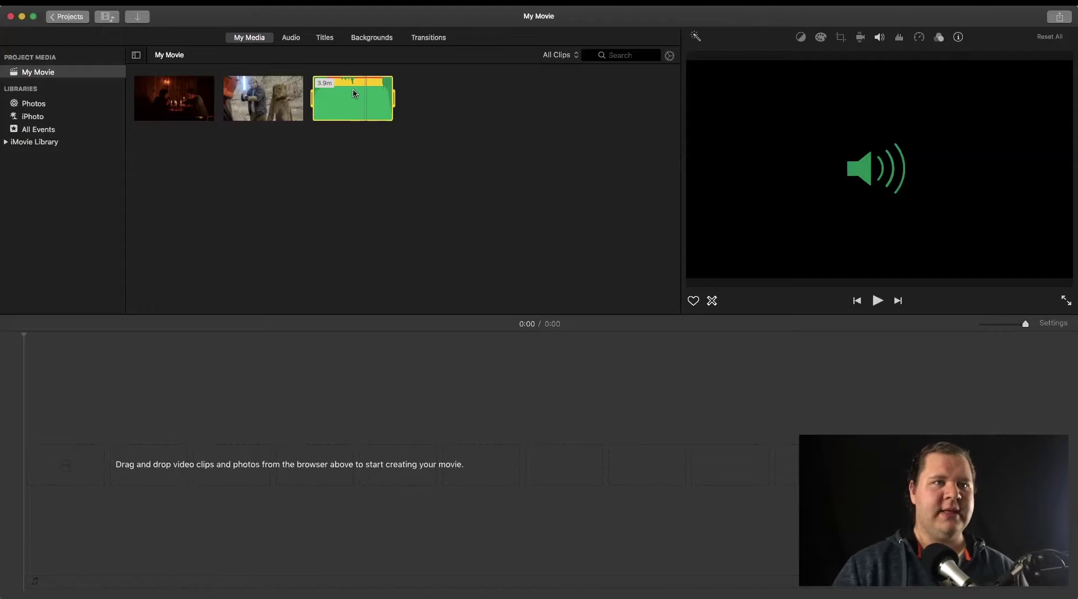
Start the music clip's selected range at about its midpoint, check it by playback, and try placing it in the empty timeline
mouse_move(354, 93)
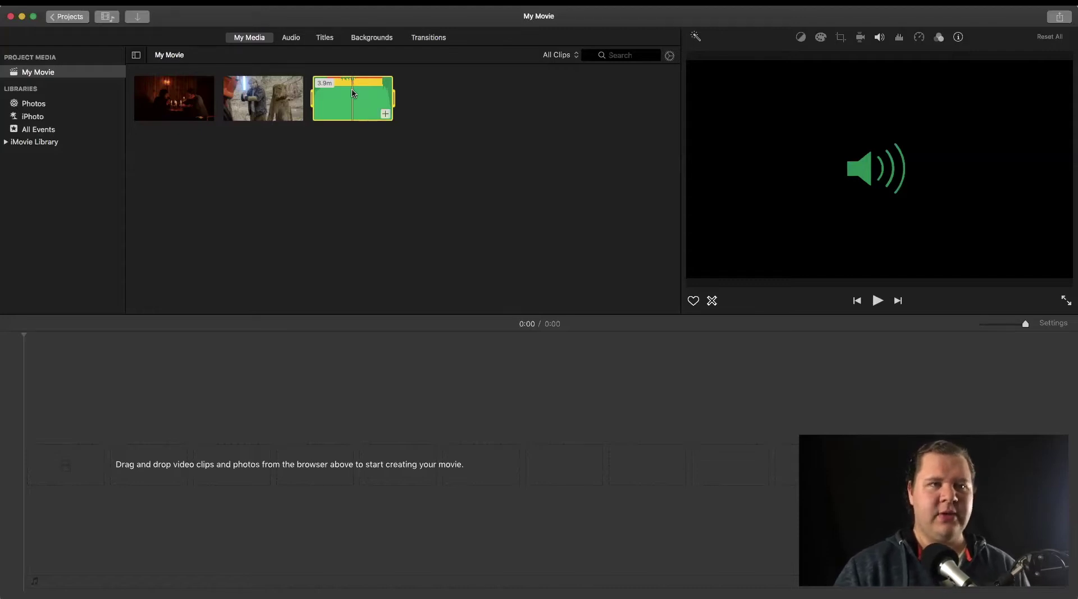
left_click(353, 94)
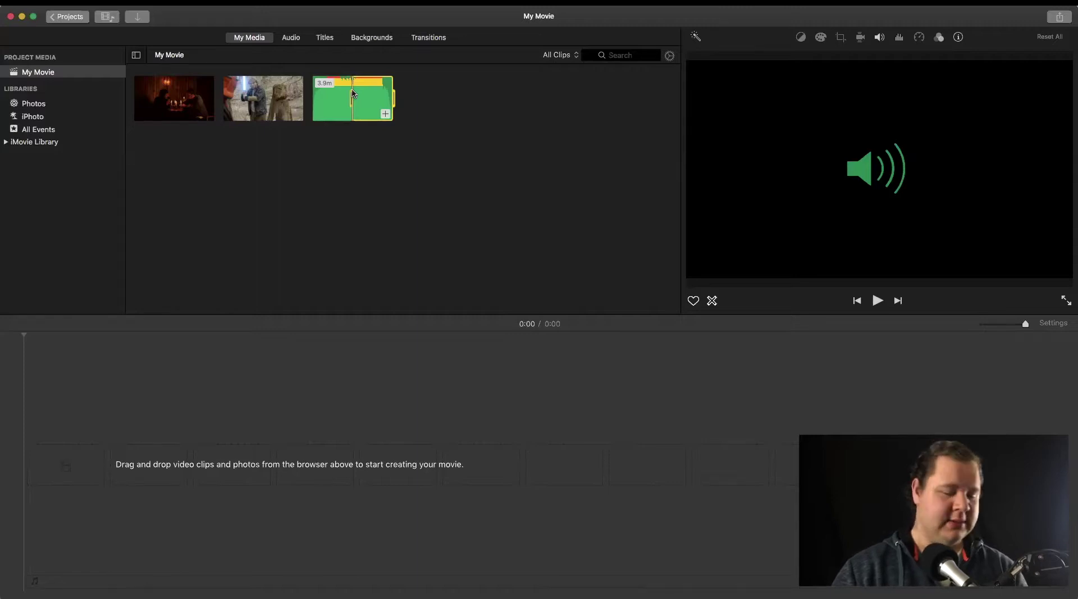
key("space")
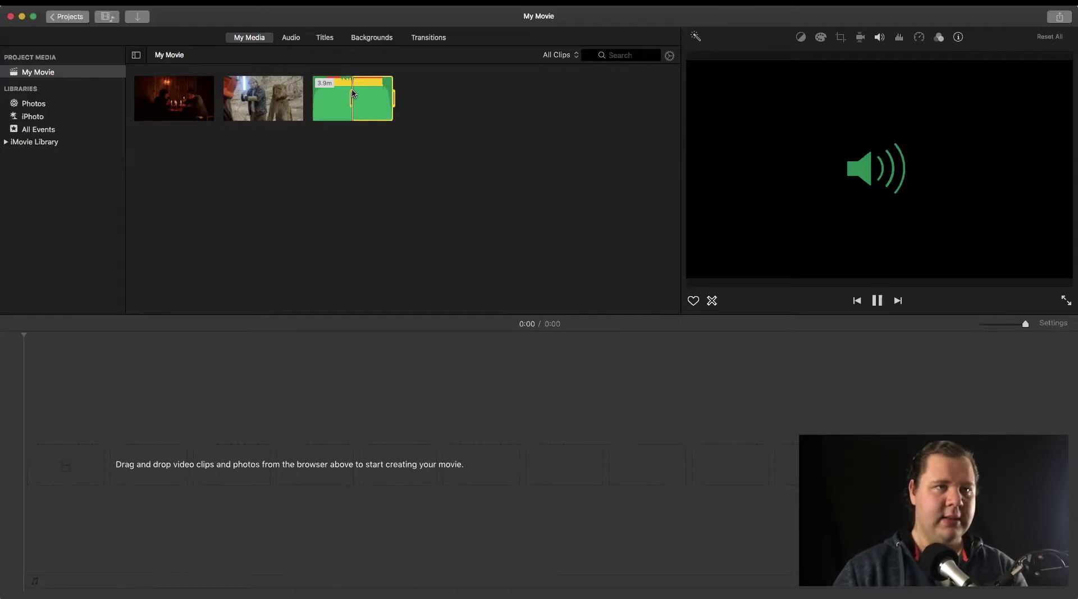
key("space")
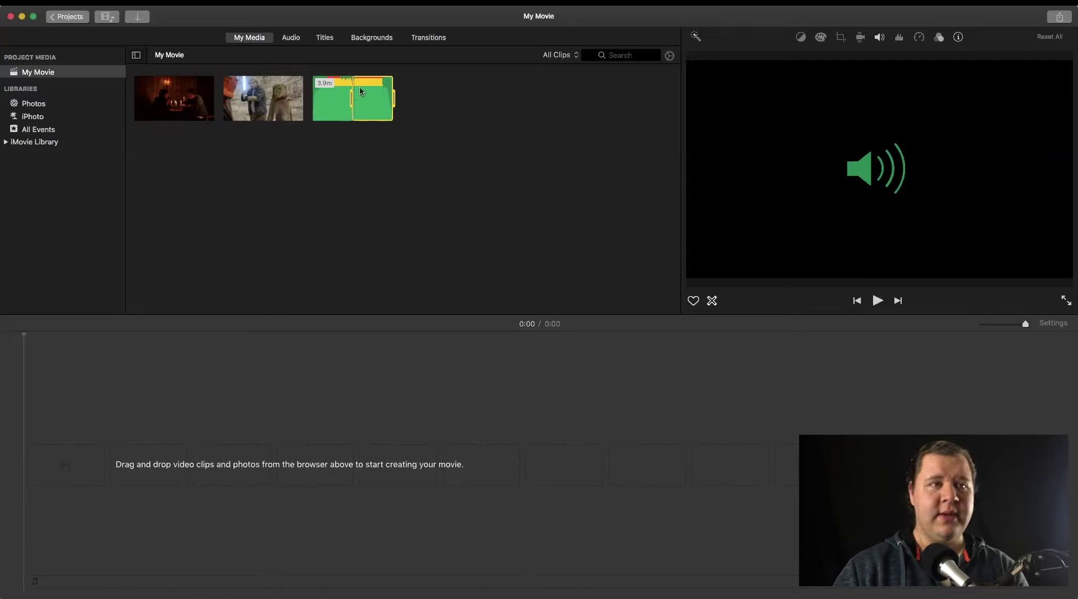
mouse_move(385, 95)
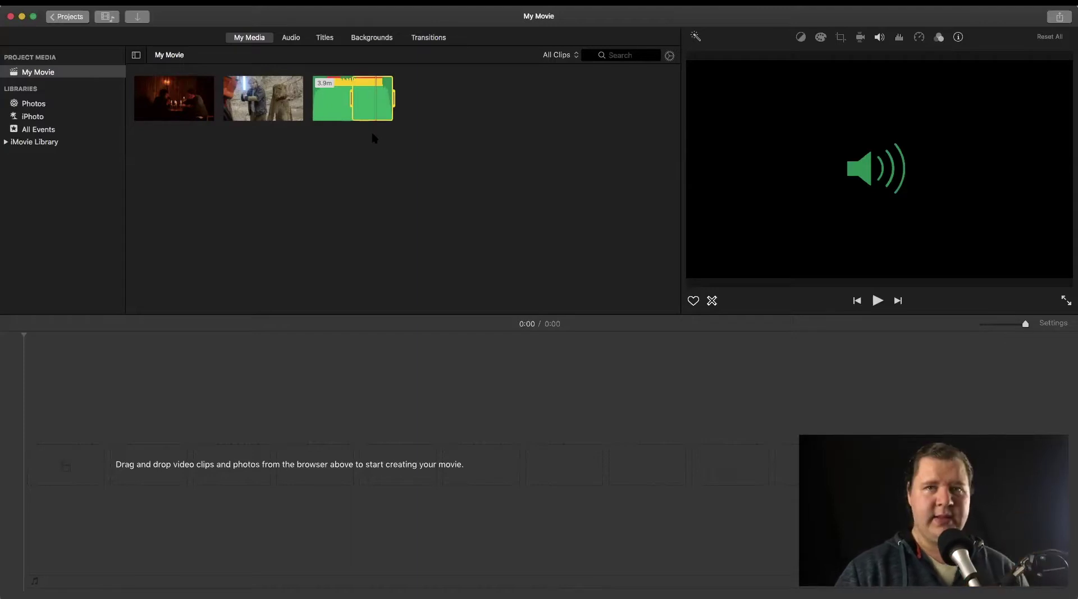
left_click_drag(373, 100, 271, 466)
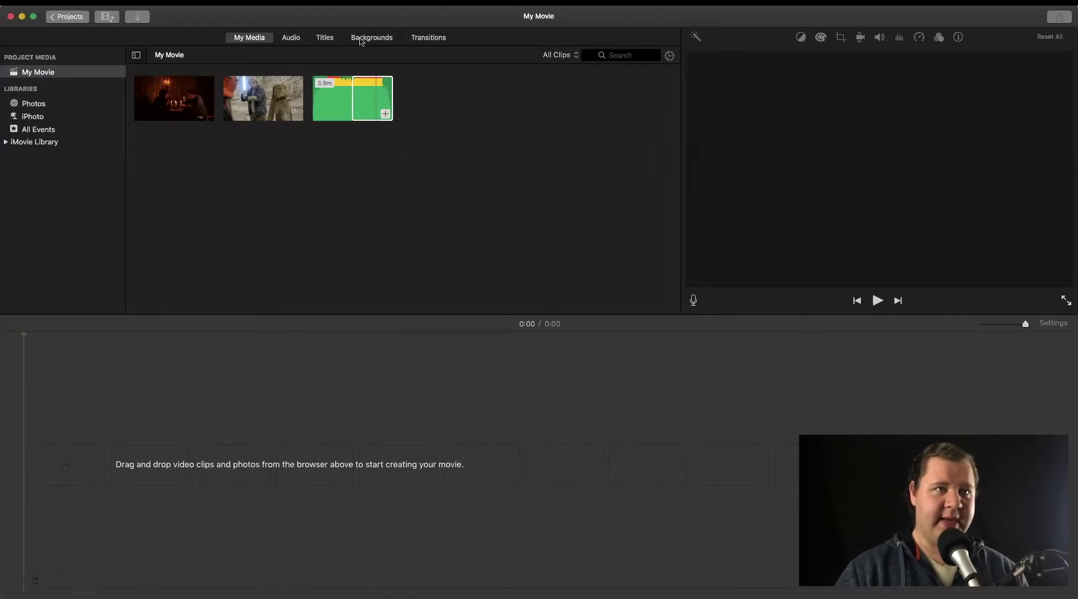
Add the Black background to the timeline and attach the selected music range beneath it, aligned to the start
left_click(371, 38)
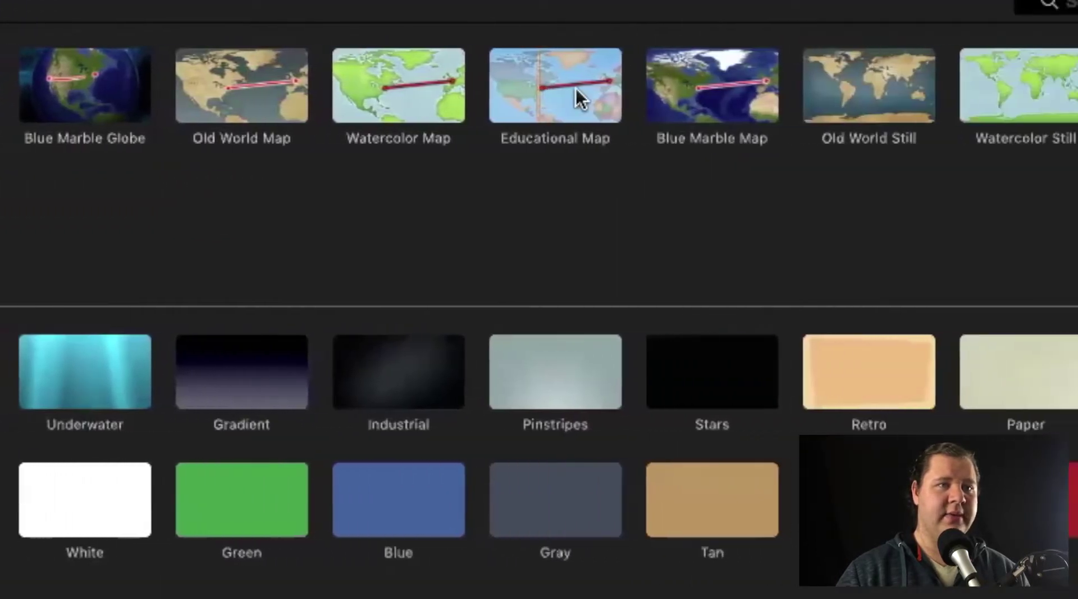
left_click(686, 98)
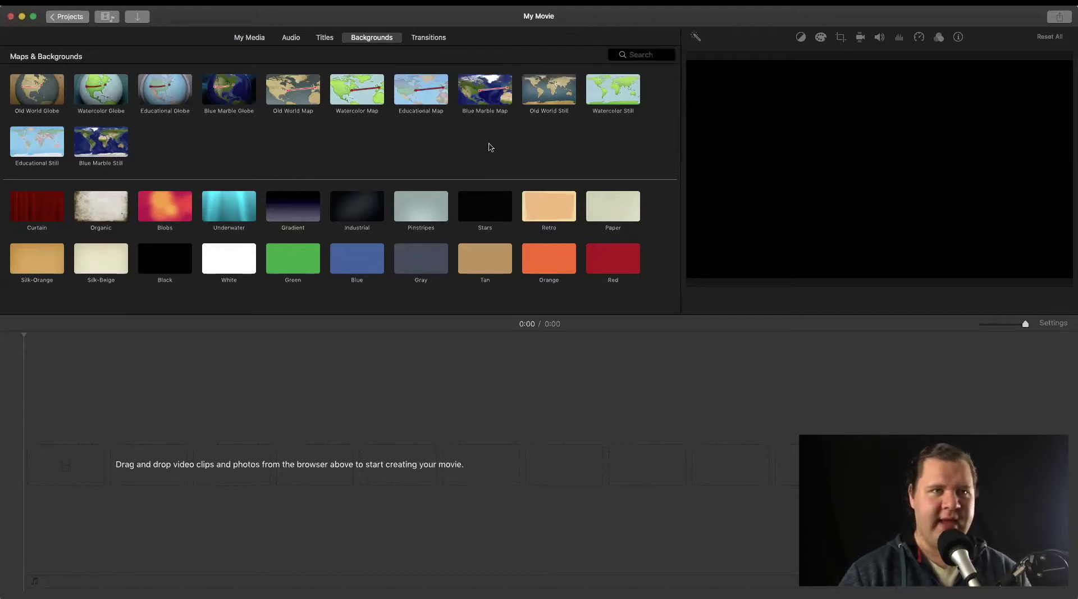
left_click_drag(165, 258, 197, 476)
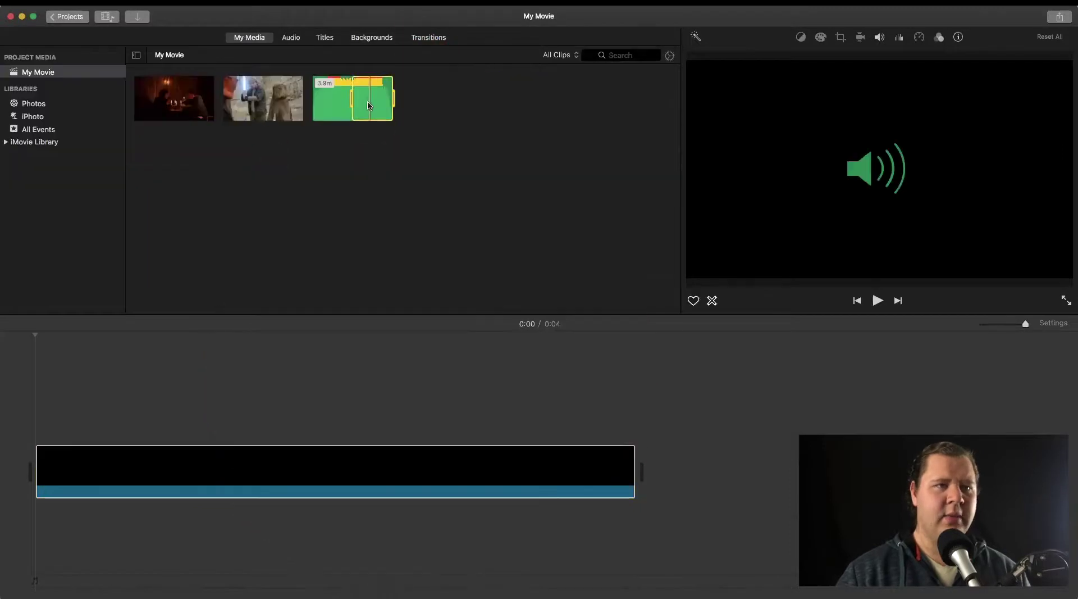
left_click_drag(370, 105, 41, 551)
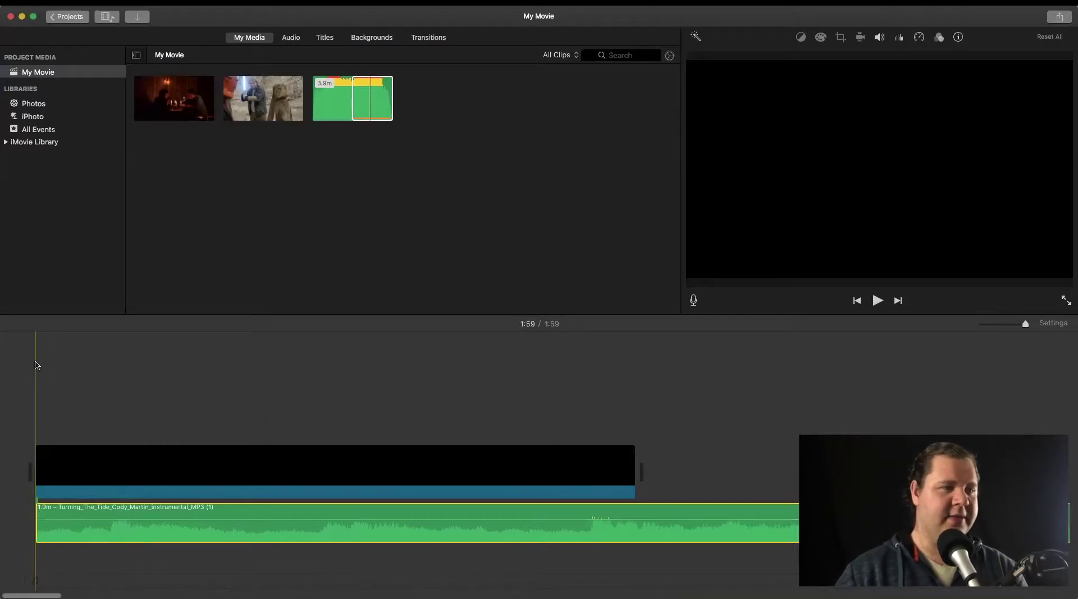
Zoom the timeline out to see more of the music clip along with the short black background
left_click(36, 366)
left_click(373, 396)
key("super+minus")
key("super+minus")
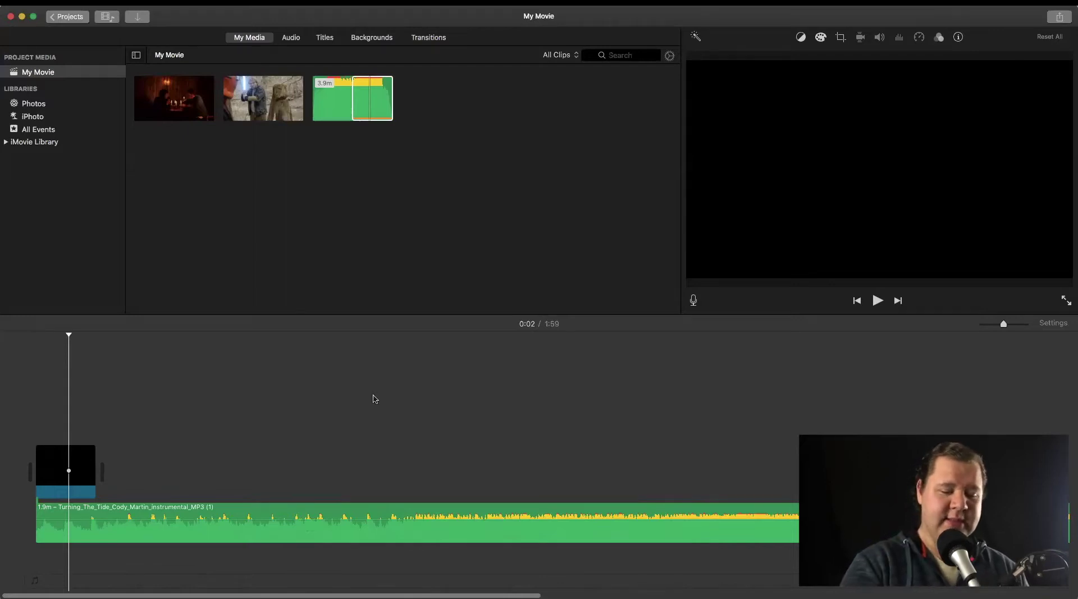
key("super+minus")
key("super+equal")
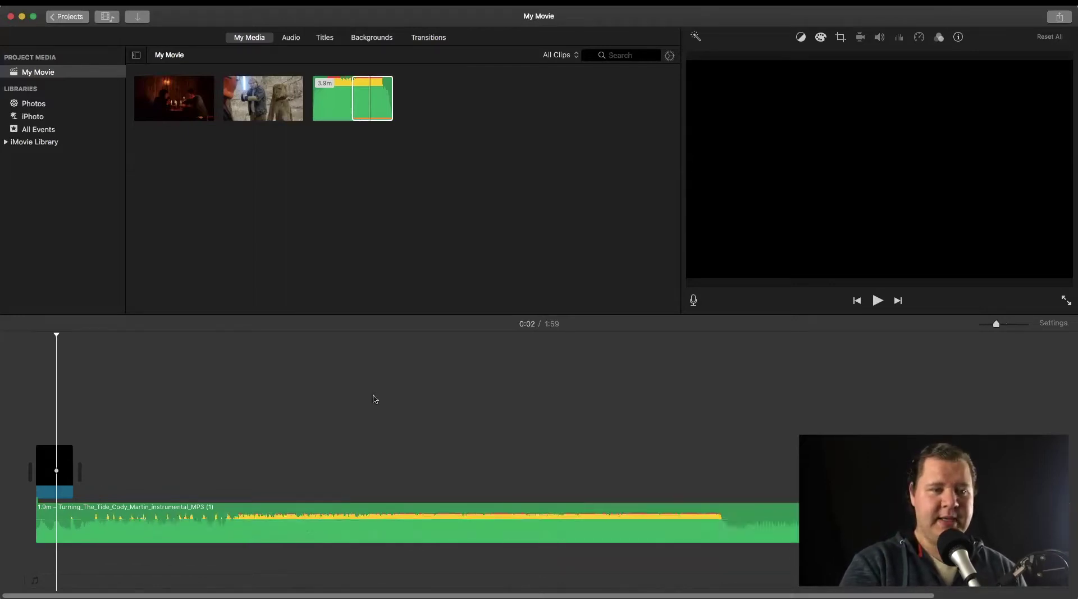
key("super+equal")
key("super+equal")
key("super+minus")
key("super+minus")
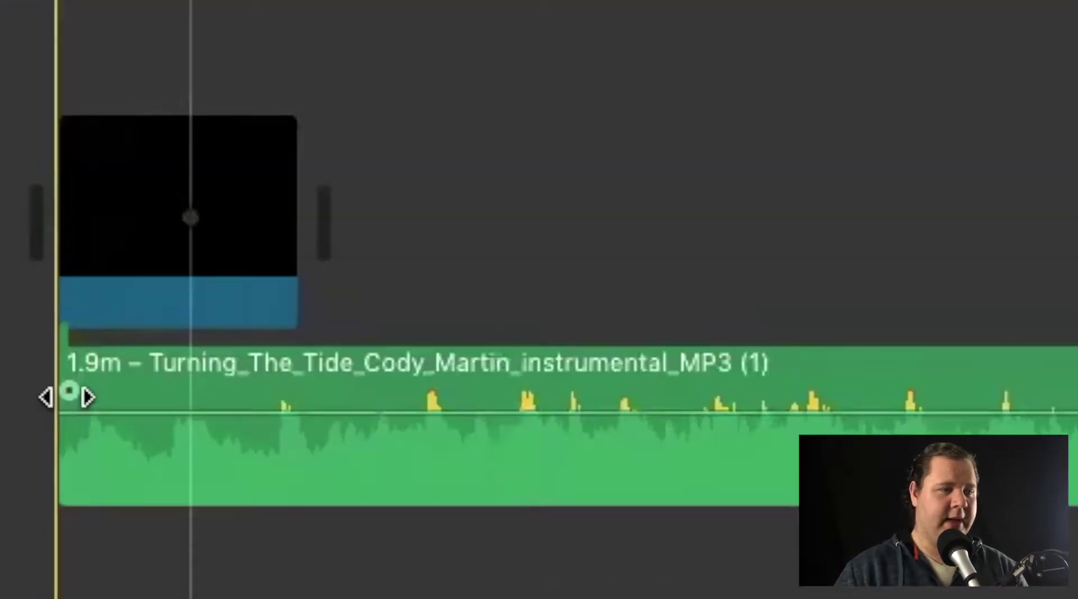
Try a fade-in of about 21 frames at the start of the timeline music, play it, and remove the fade
left_click_drag(26, 514, 35, 514)
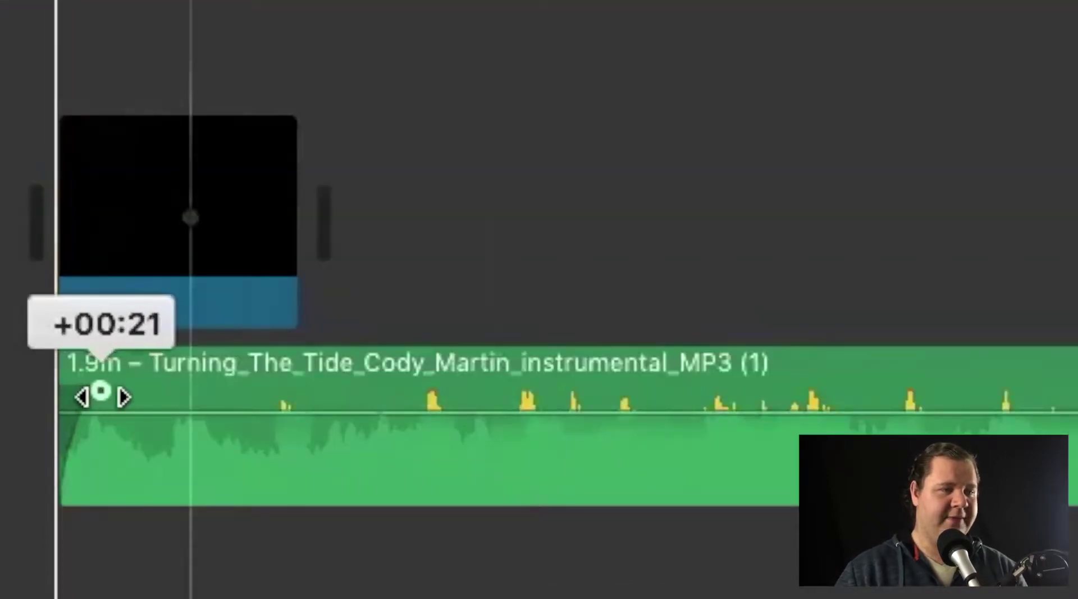
left_click_drag(102, 391, 101, 393)
key("space")
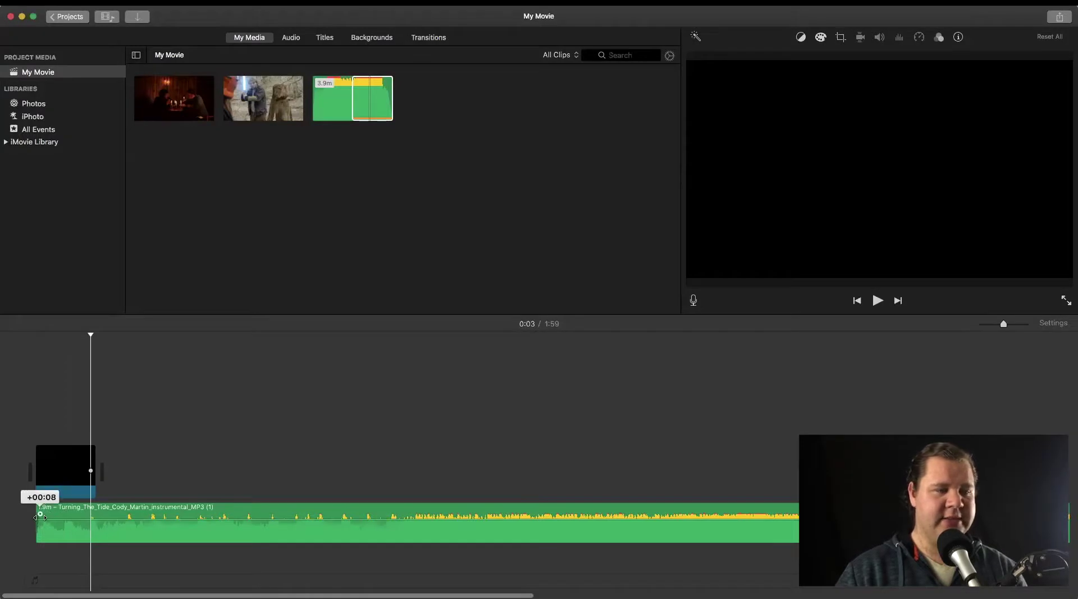
left_click_drag(37, 521, 36, 519)
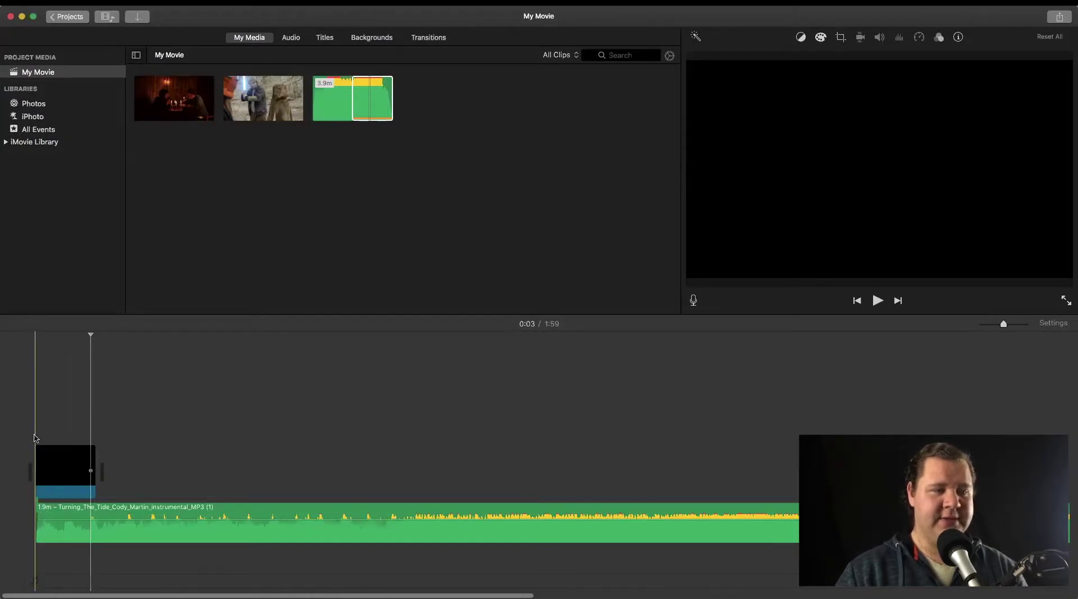
Play the timeline from its beginning to check how the music starts without a fade
key("space")
key("space")
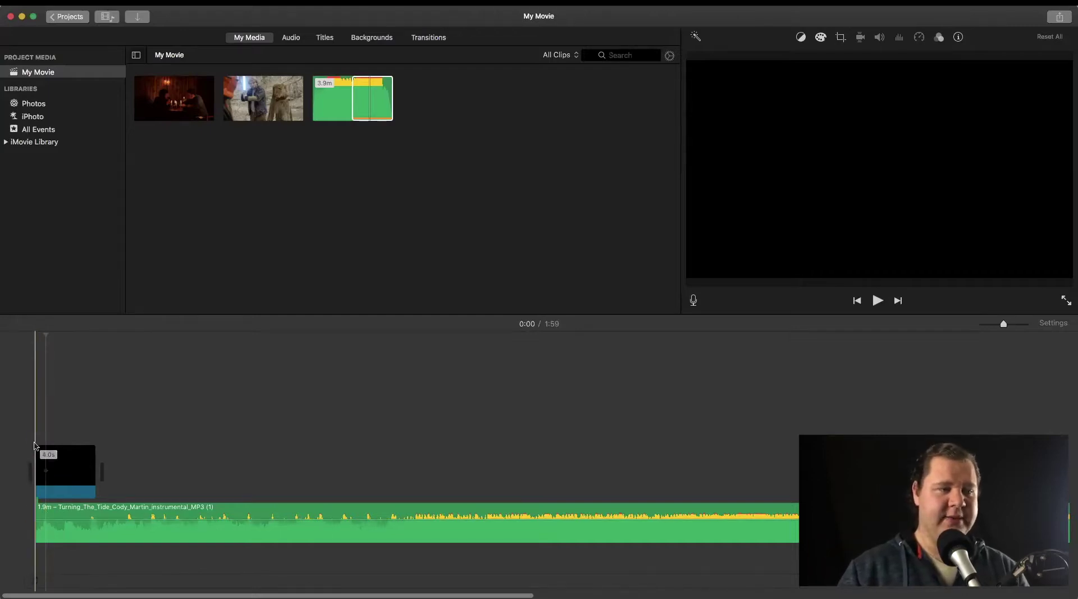
key("space")
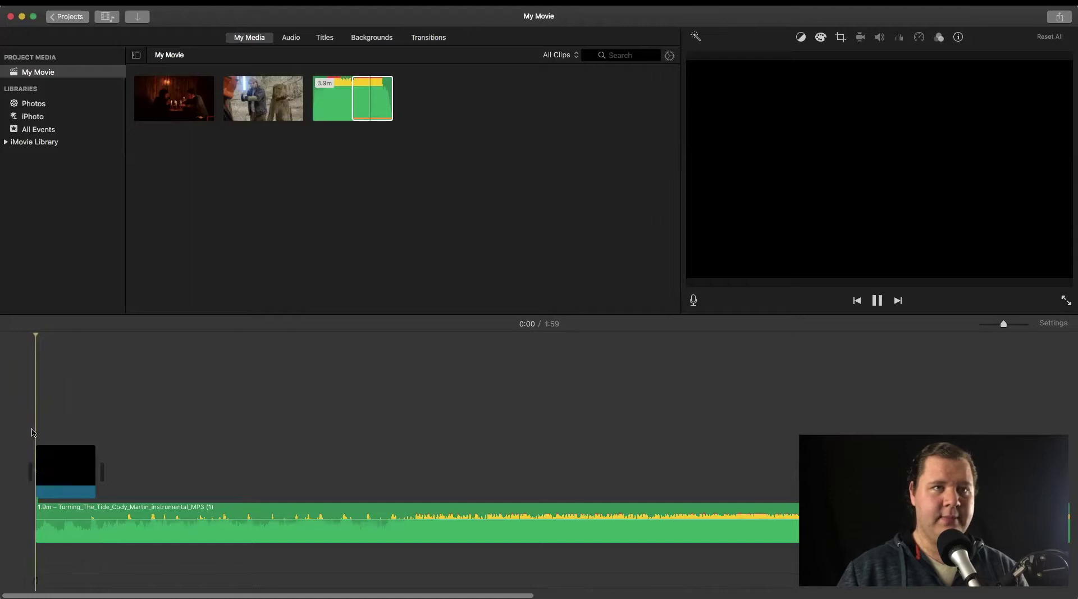
Try starting the music slightly after the black background, play the opening, and realign the music clip with the timeline's start
key("space")
left_click(58, 510)
key("super+z")
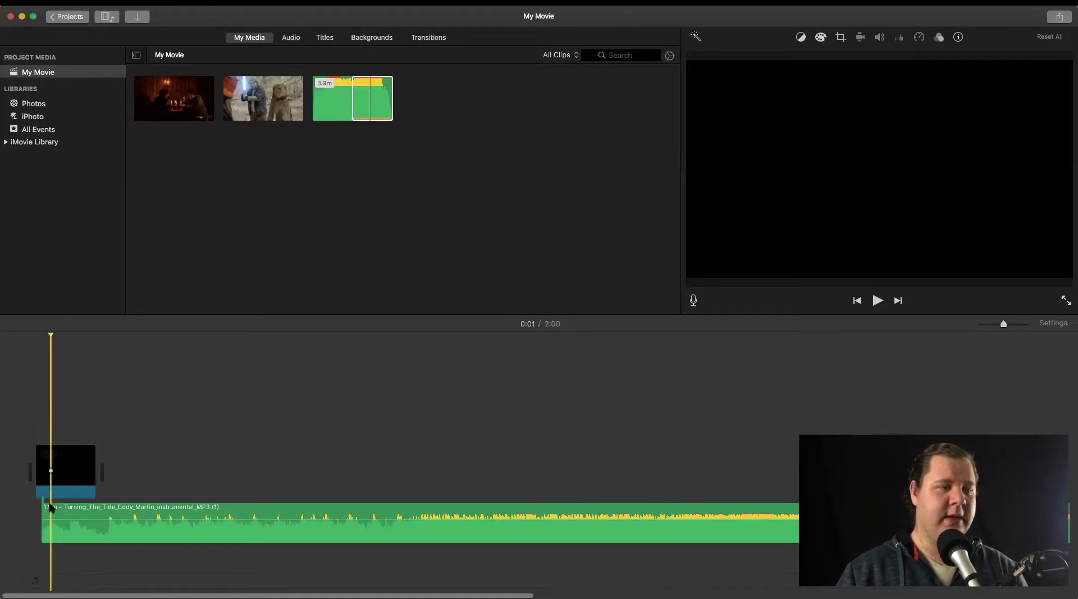
left_click_drag(42, 518, 47, 513)
left_click(35, 416)
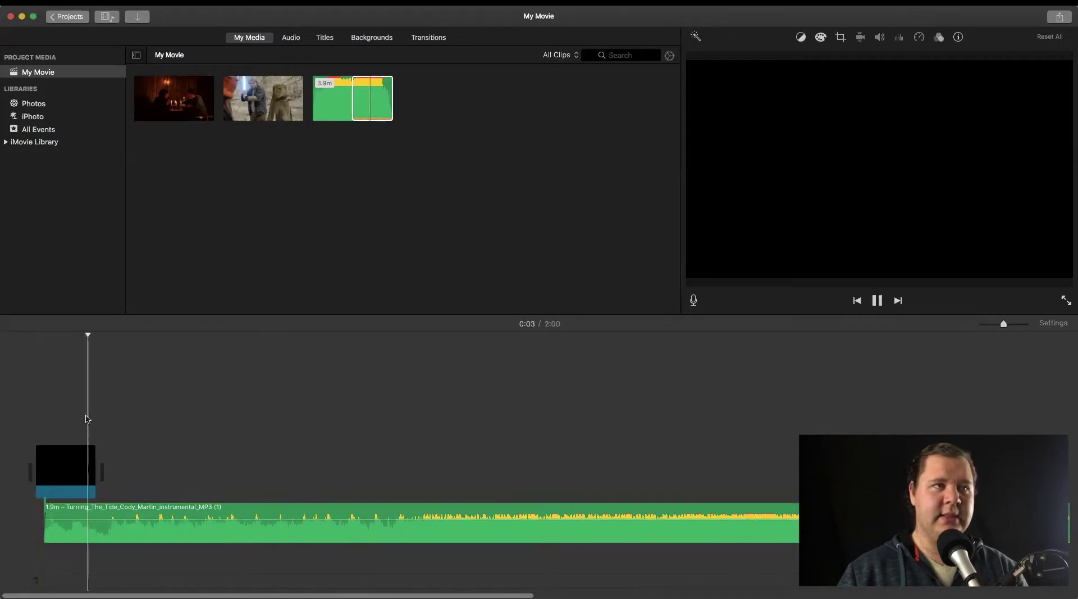
key("space")
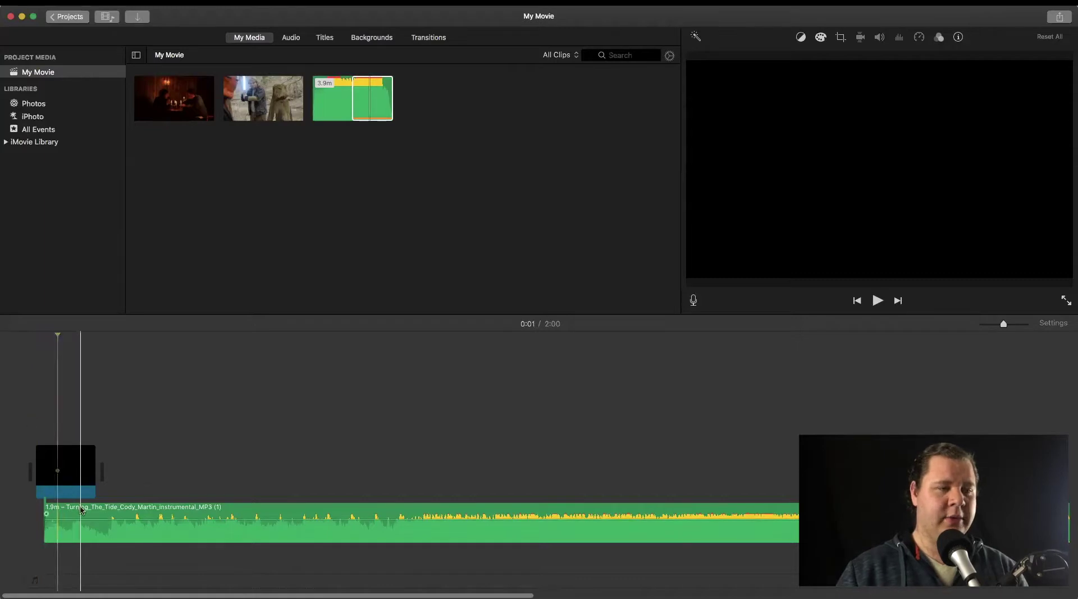
left_click_drag(72, 510, 64, 510)
left_click(36, 438)
key("space")
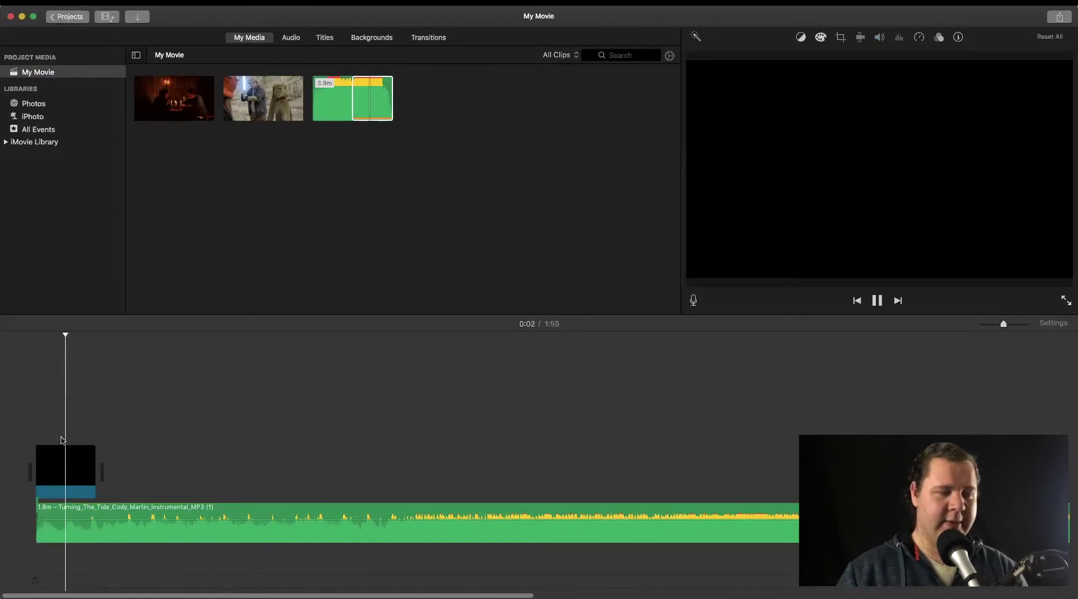
Mark the beat at about 0:05 in the music clip, extend the fade-in up to that marker, and play the opening
left_click(136, 513)
left_click(145, 516)
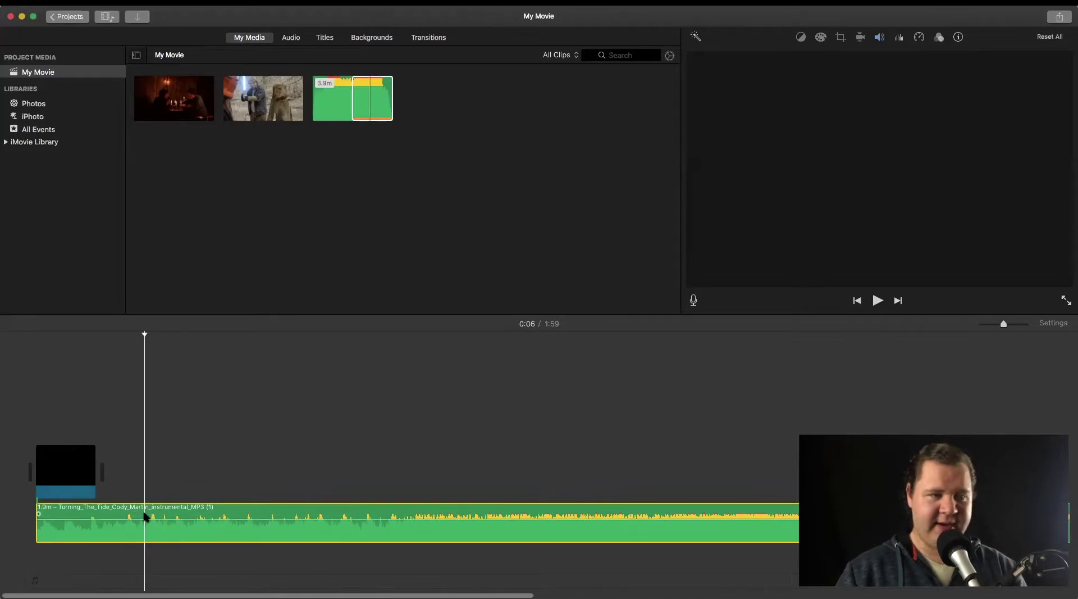
left_click(127, 496)
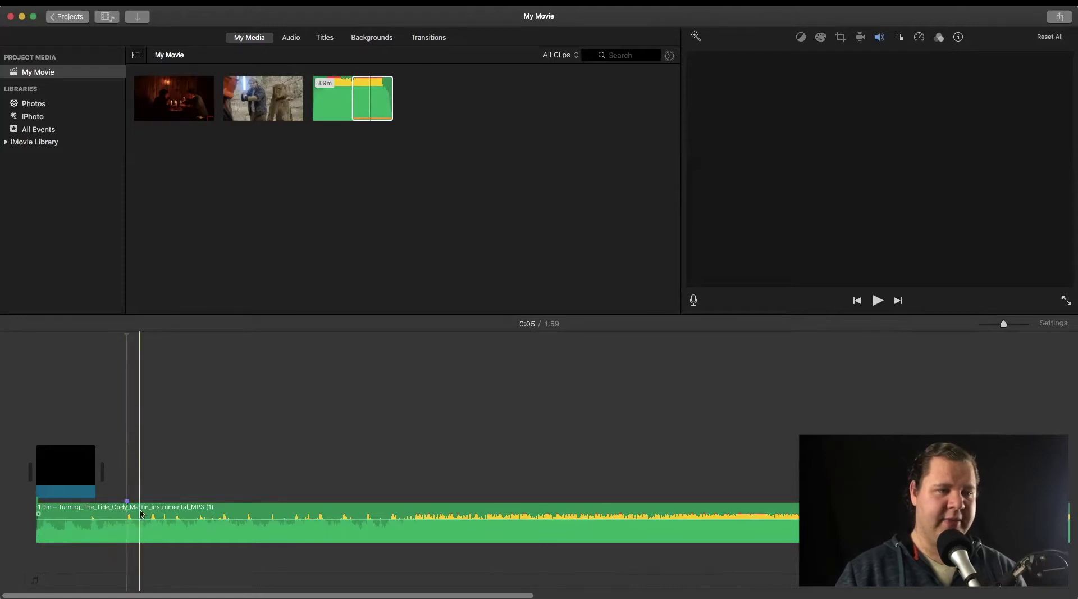
left_click_drag(39, 513, 127, 514)
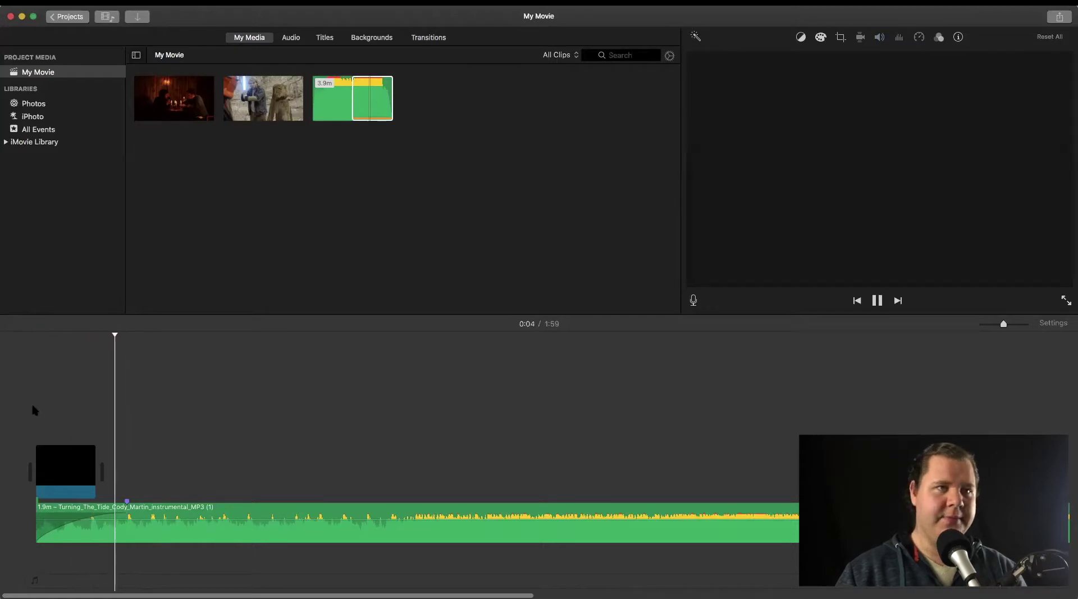
key("space")
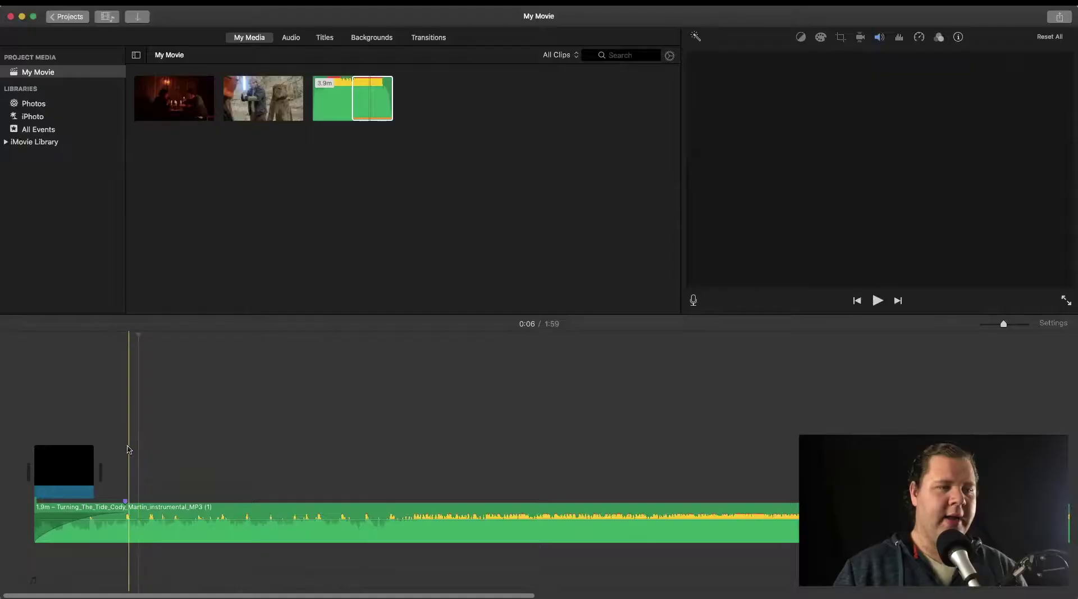
left_click(124, 451)
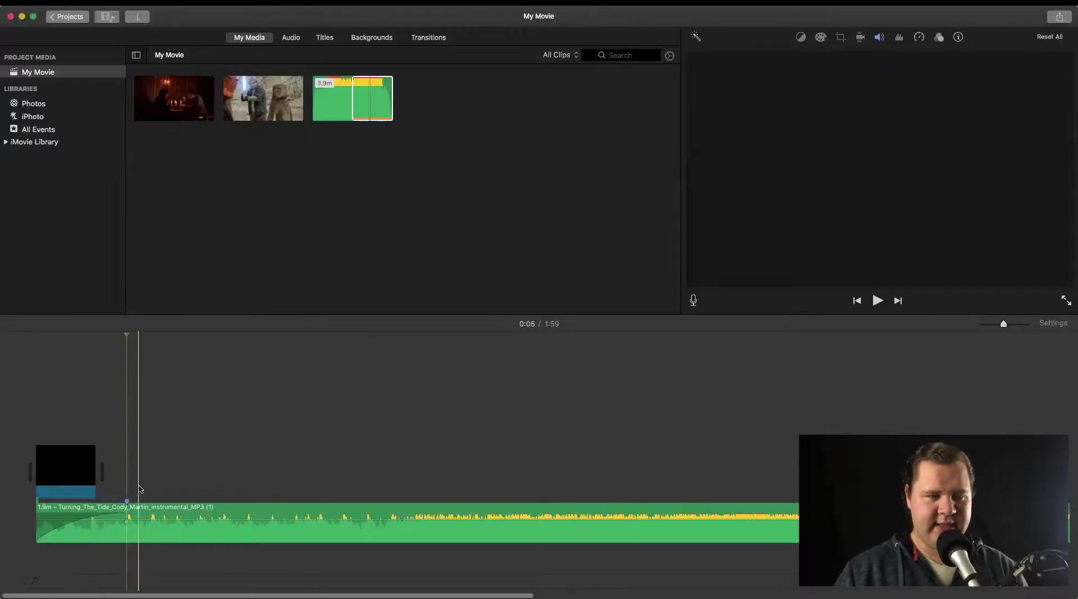
Play the music from about 0:04 and add markers on its main beats up to about 0:25
scroll(168, 467, "right", 15)
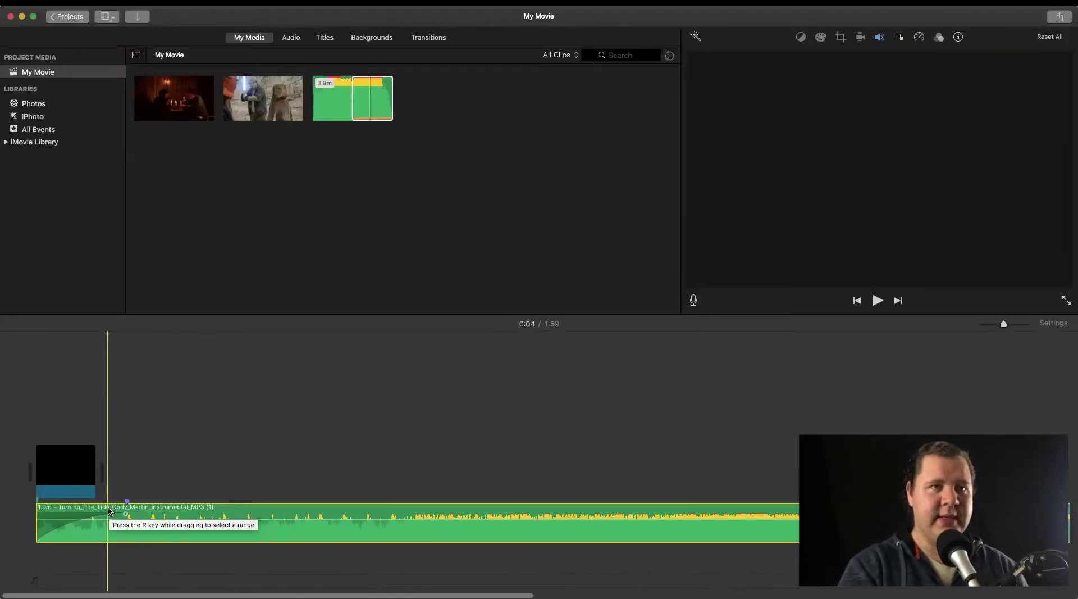
key("space")
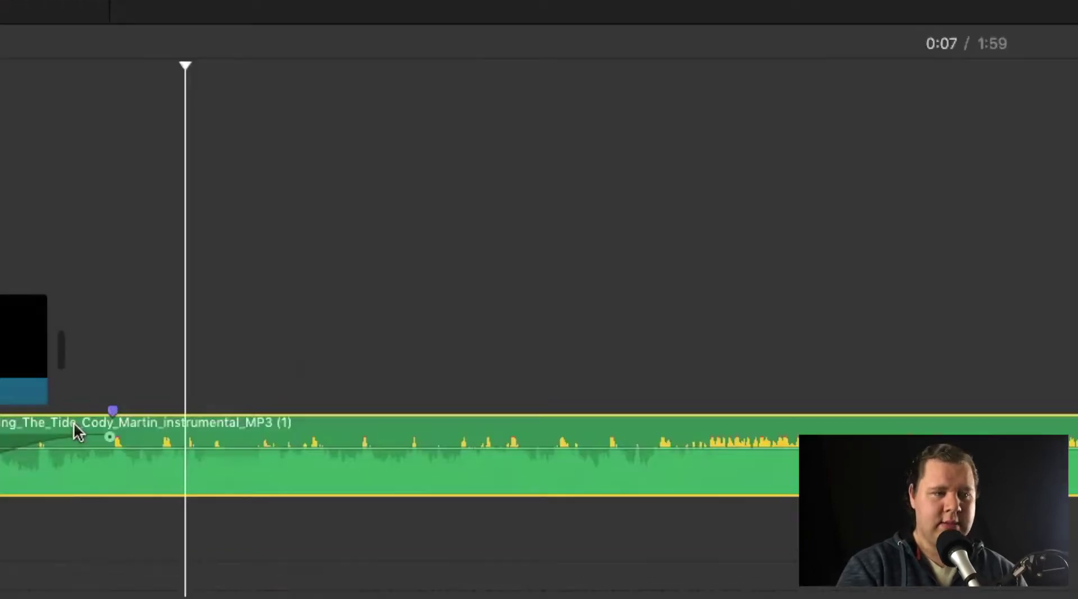
key("m")
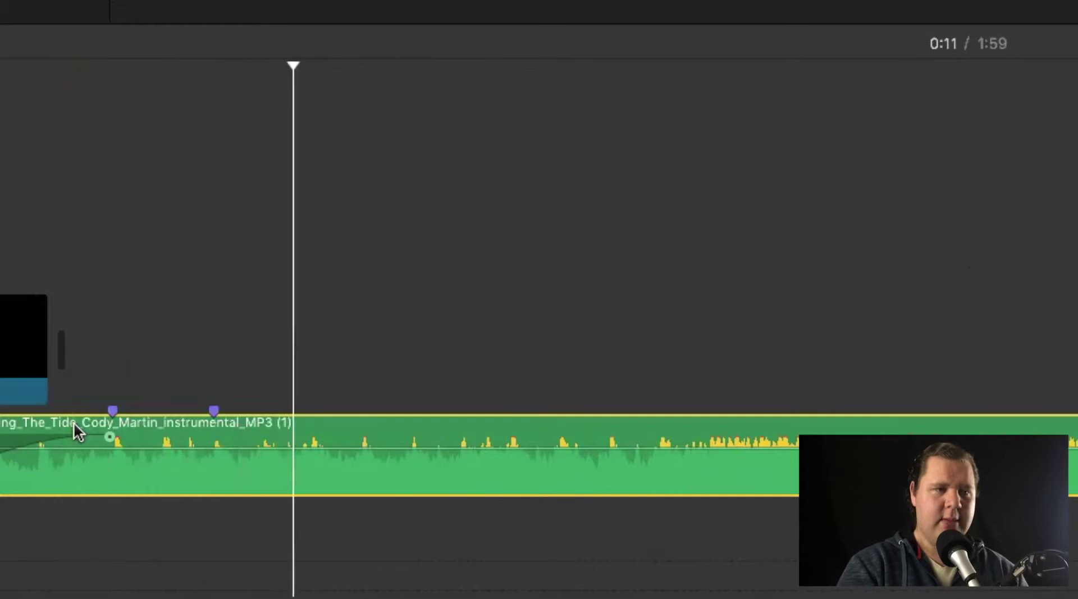
key("m")
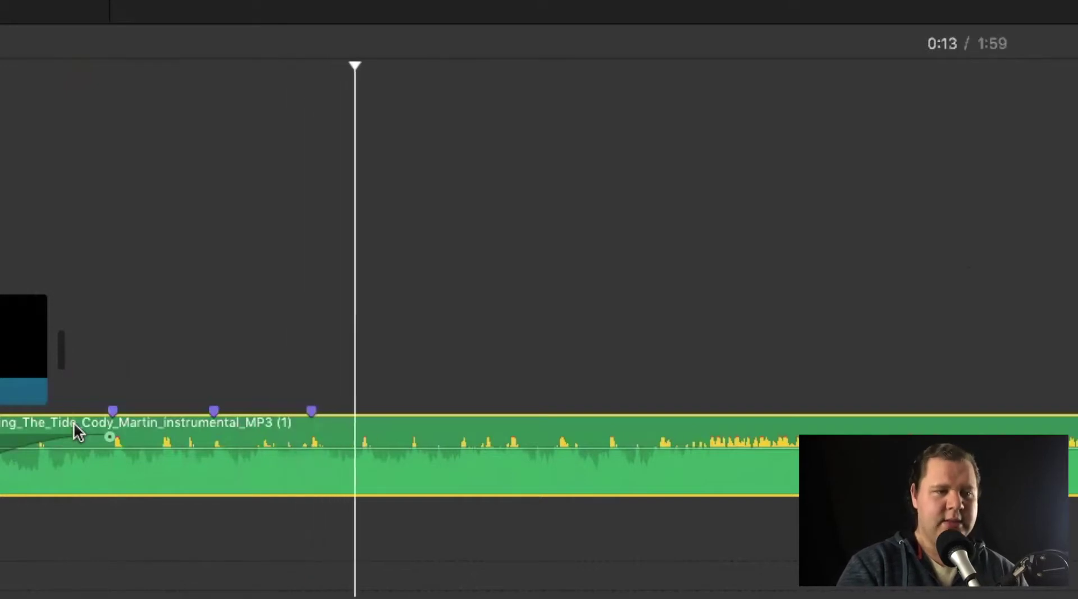
key("m")
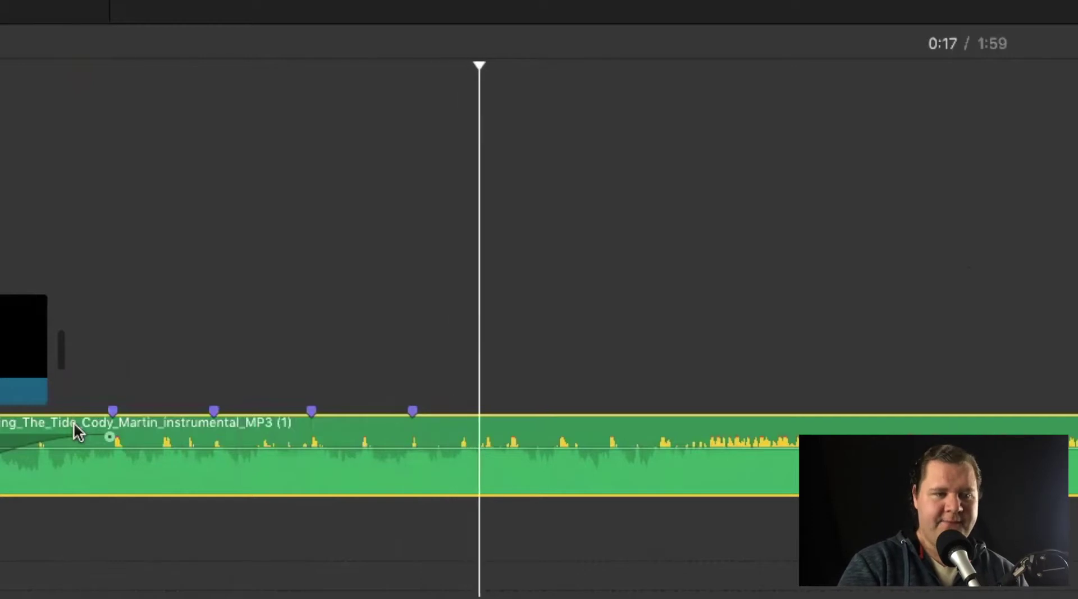
key("m")
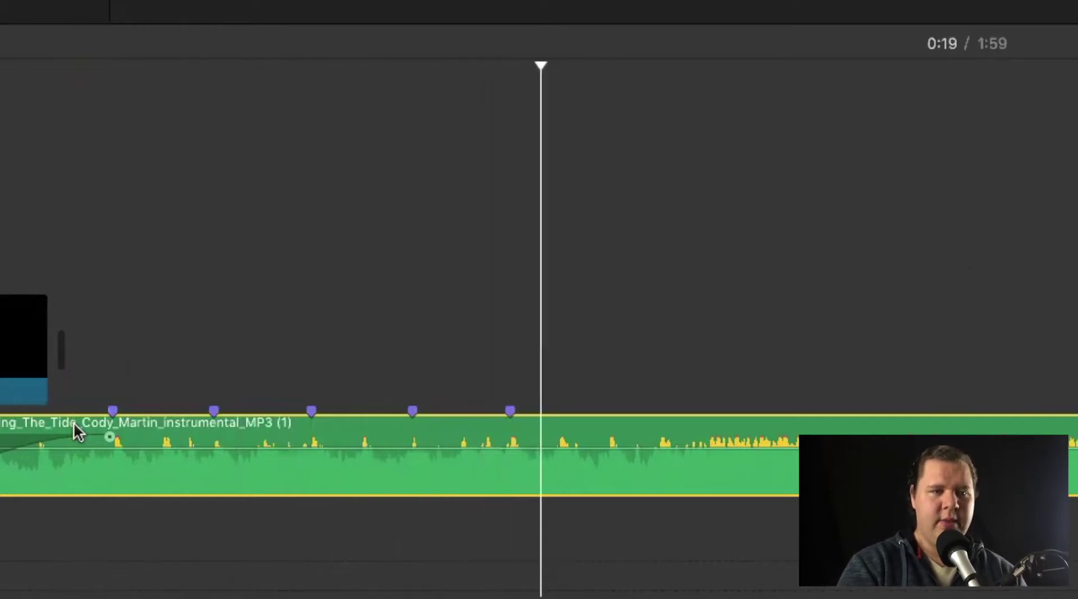
key("m")
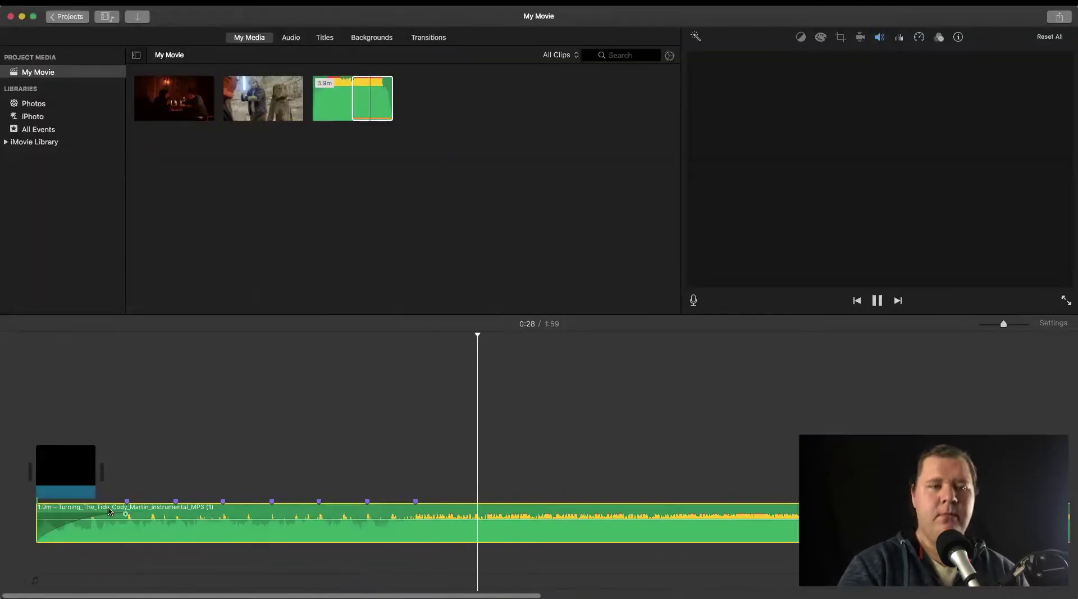
Replay from just before 0:25 and continue adding beat markers to the music up to about 0:56
left_click(405, 476)
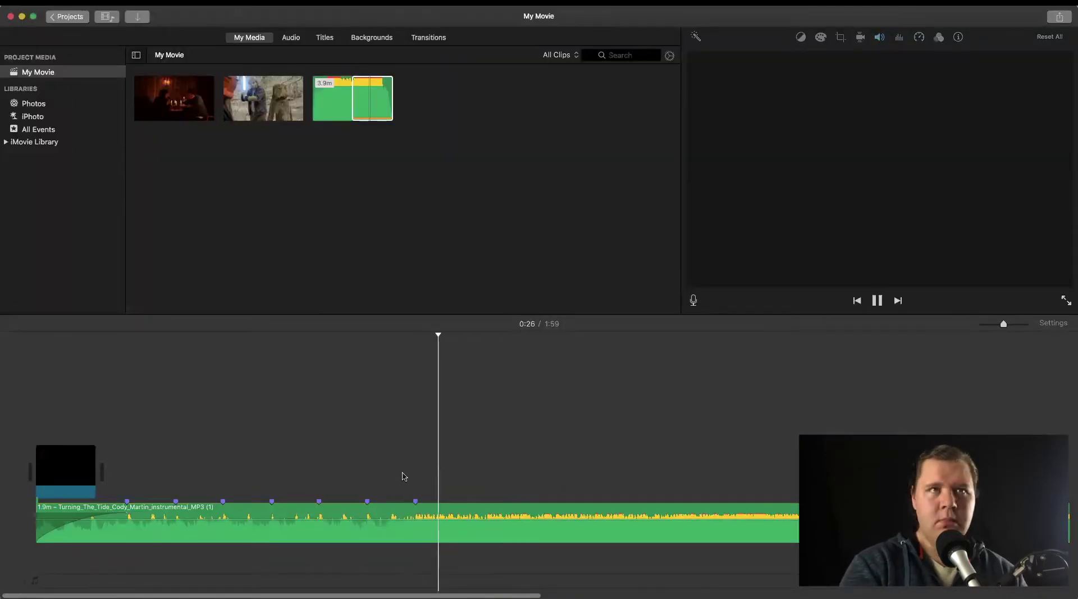
key("m")
key("m")
key("m")
key("m")
key("m")
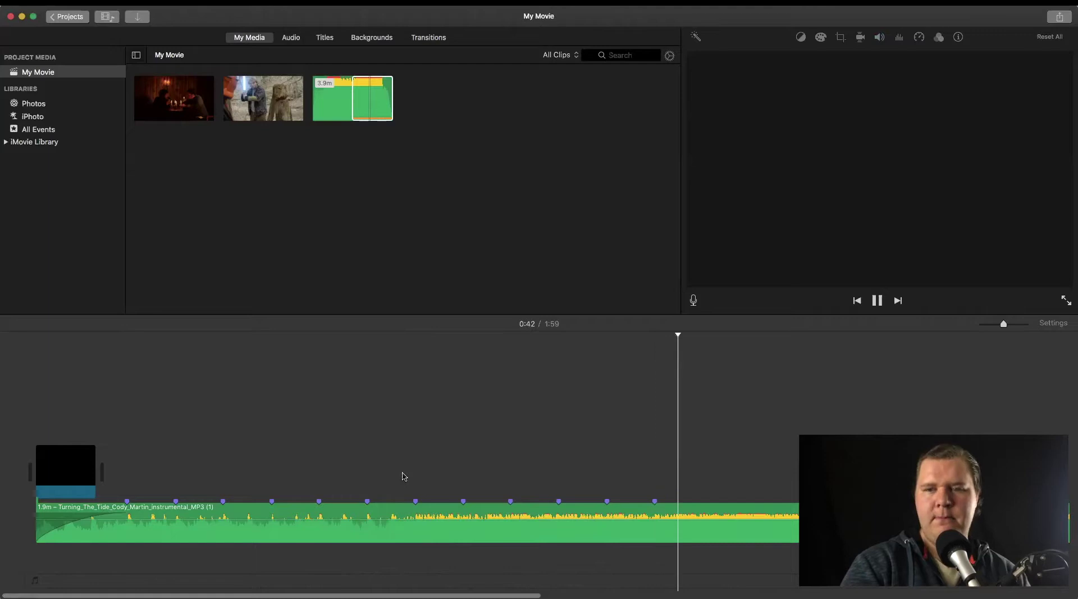
key("m")
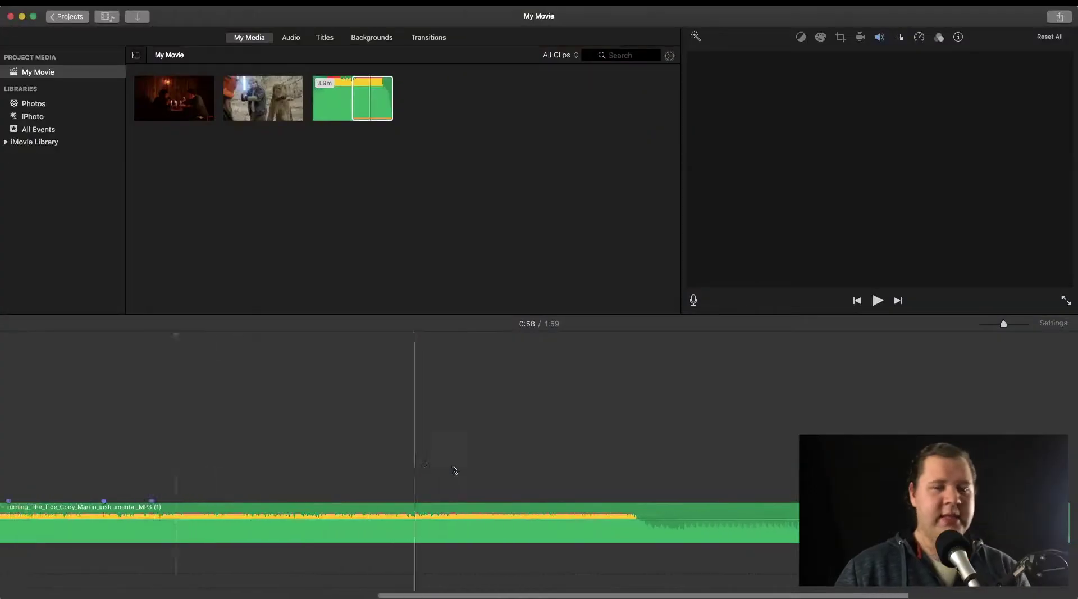
Extend the black background beneath the whole length of the music and play the section around 1:05
scroll(454, 470, "right", 5)
scroll(236, 465, "left", 8)
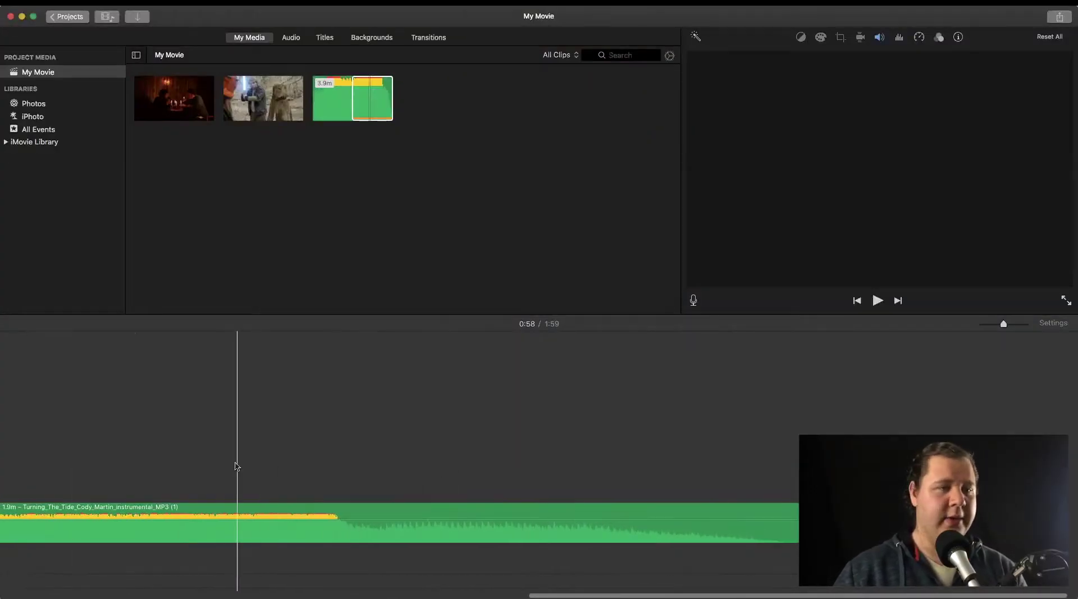
scroll(205, 469, "left", 6)
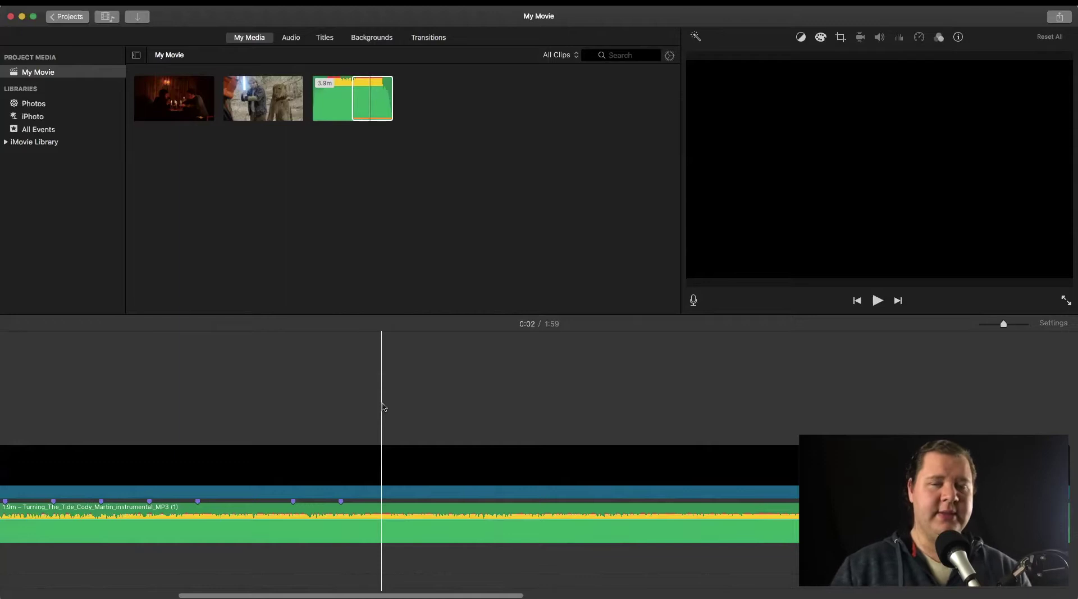
key("space")
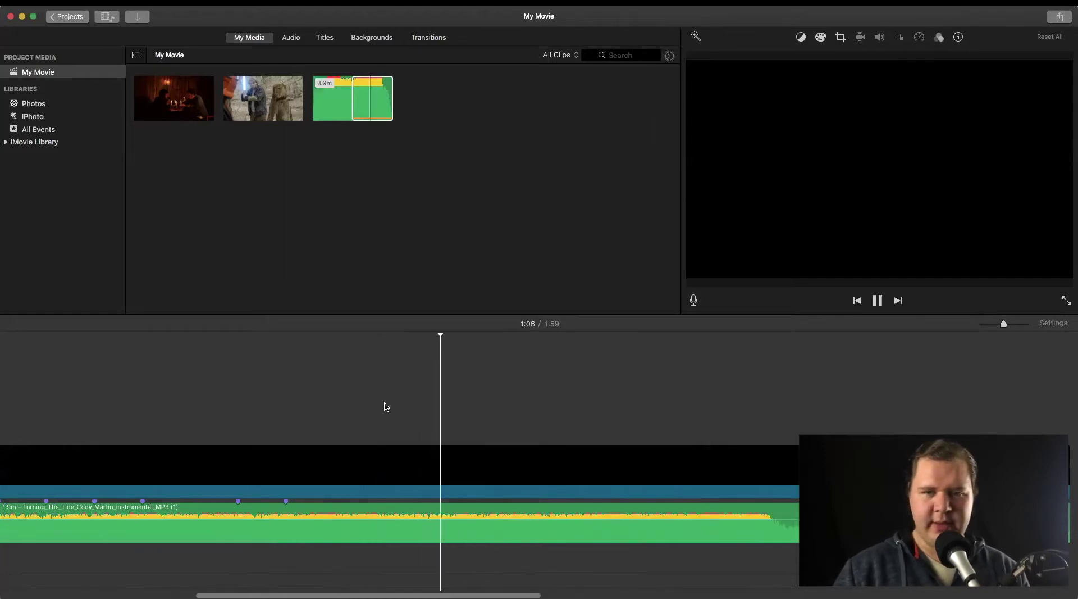
key("space")
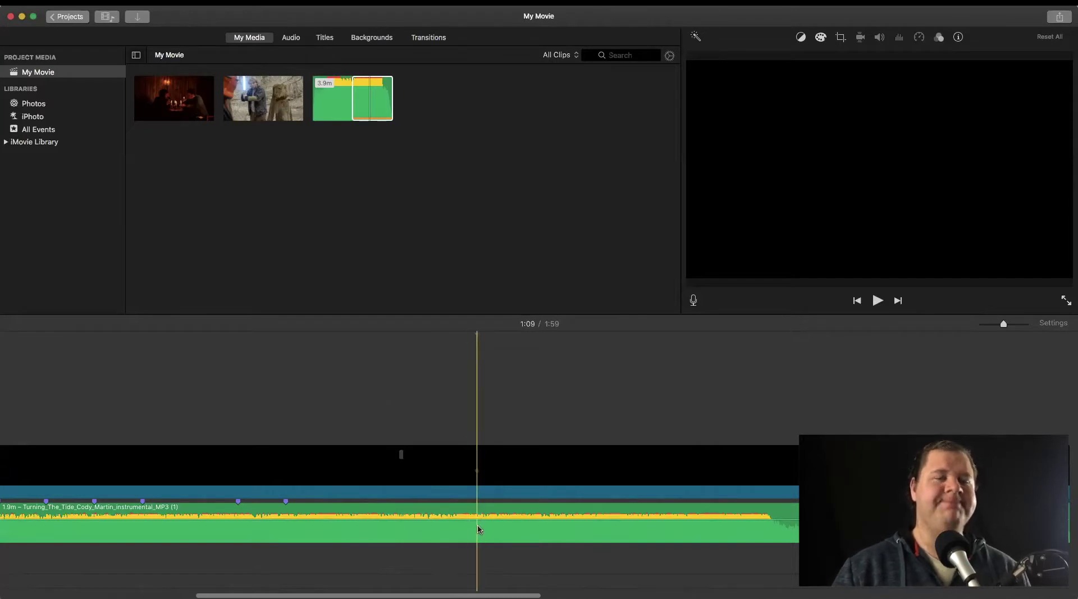
Split the music clip at about 1:09 and again at about 1:22, leaving a 12.8-second segment between the cuts
left_click(479, 529)
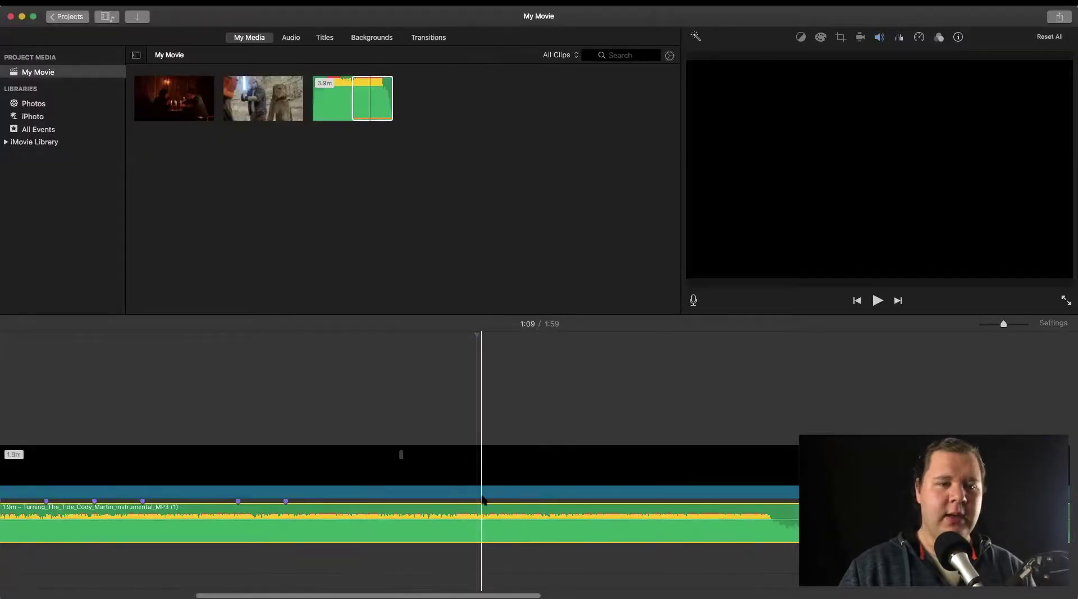
left_click(476, 512, "alt")
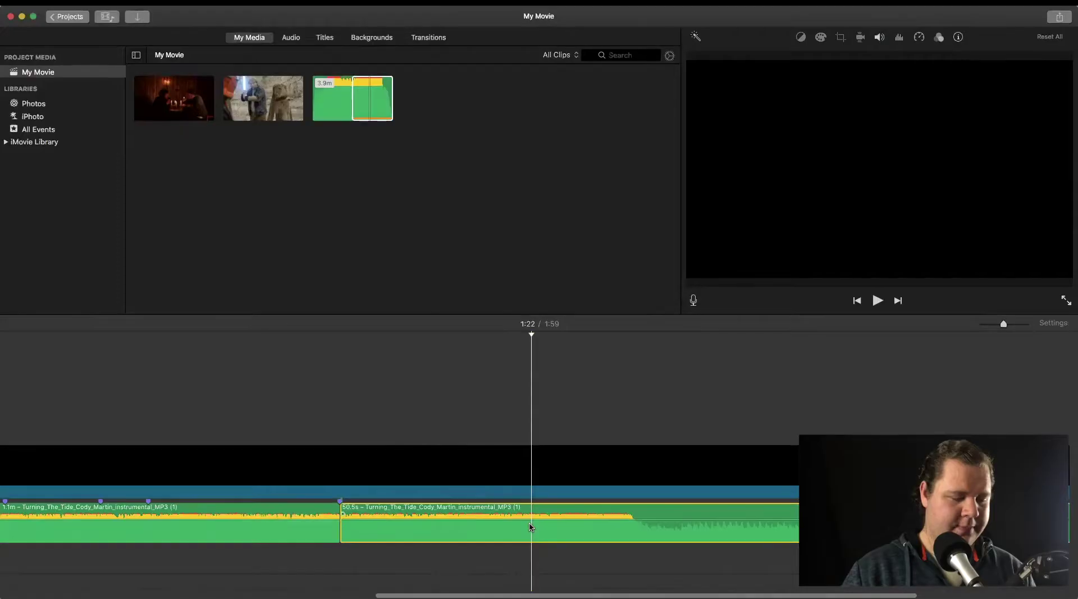
key("super+b")
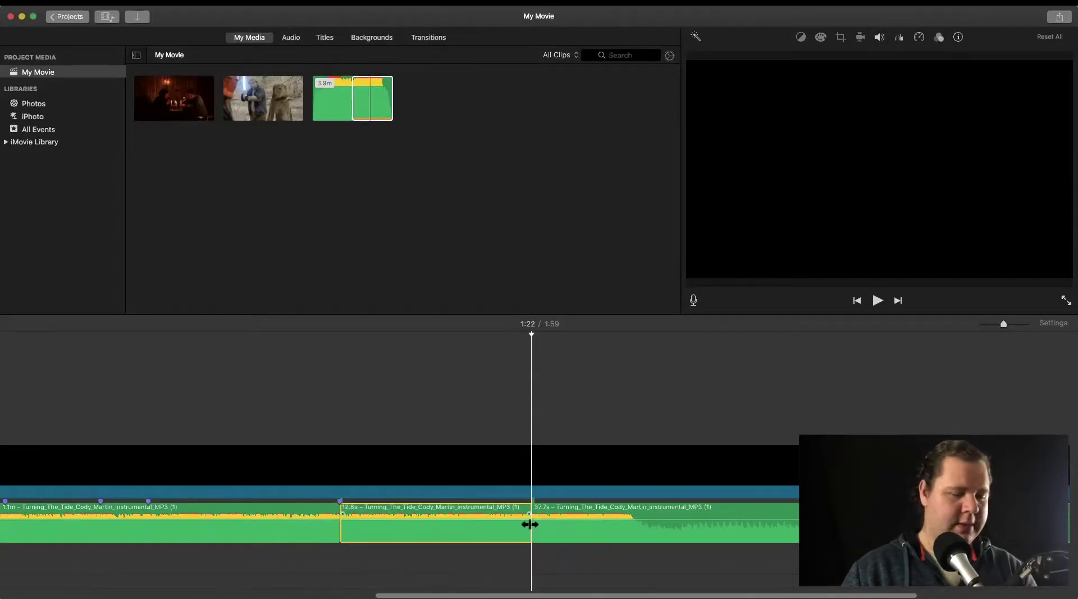
left_click(535, 538)
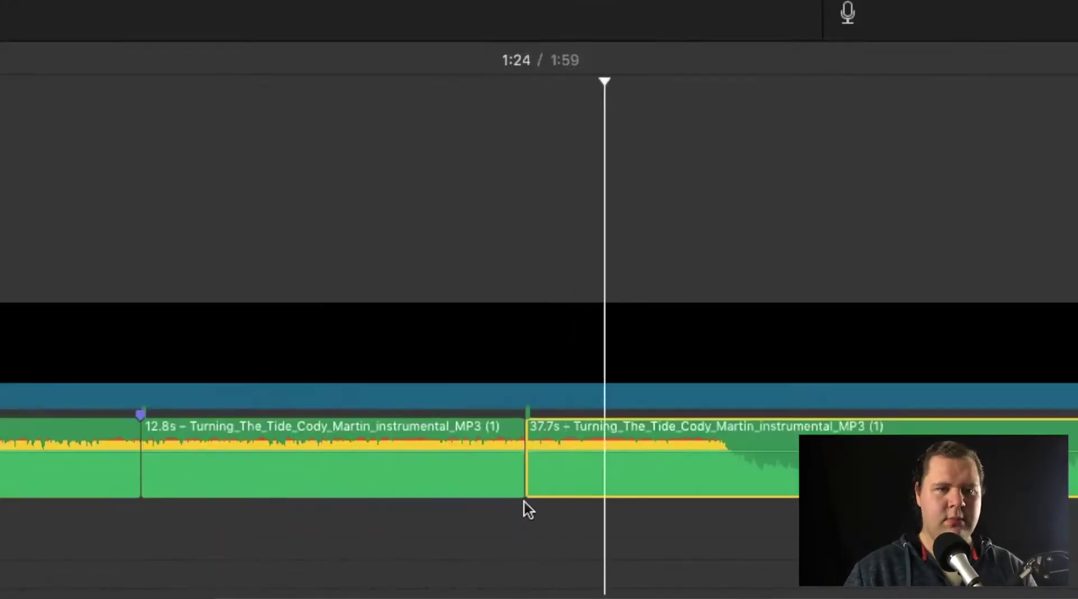
Find the unmarked beat at about 0:50 by playback, add a marker there, and split the music clip at it
scroll(69, 224, "left", 15)
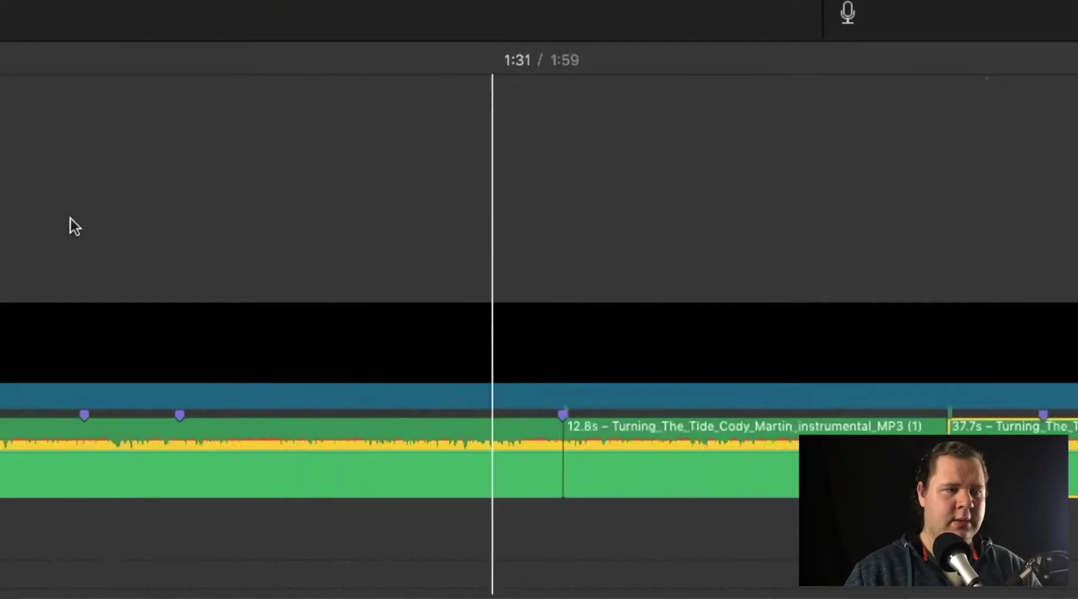
left_click(28, 470)
key("super+b")
scroll(78, 495, "right", 3)
key("space")
key("space")
left_click(283, 445)
key("m")
key("space")
key("super+b")
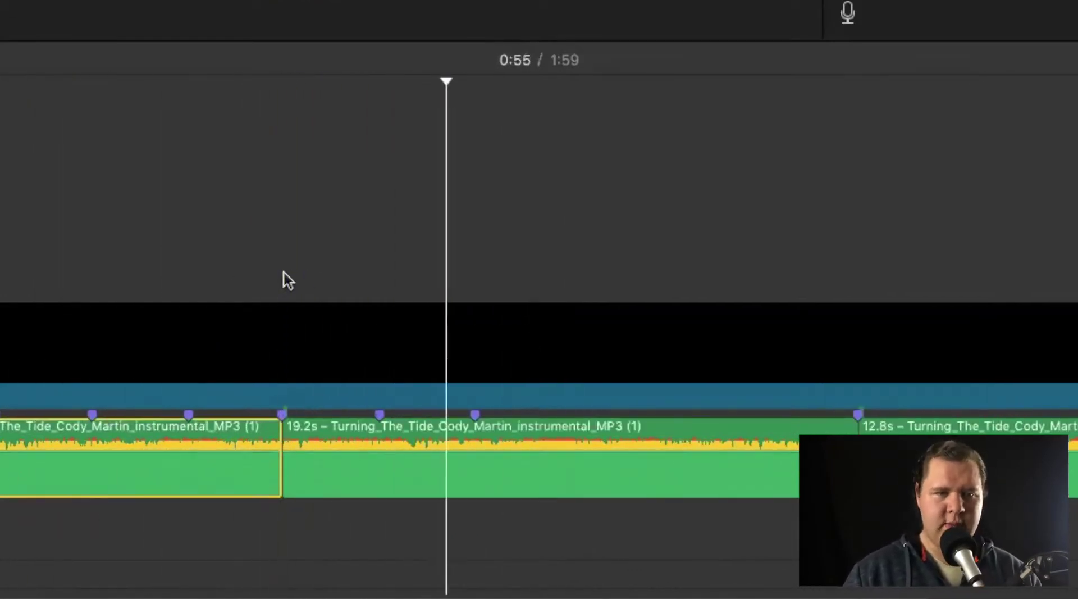
Shorten the music arrangement to about 1:19 and slide the 12.8-second segment against the end of the 37.3-second segment
left_click_drag(264, 474, 227, 470)
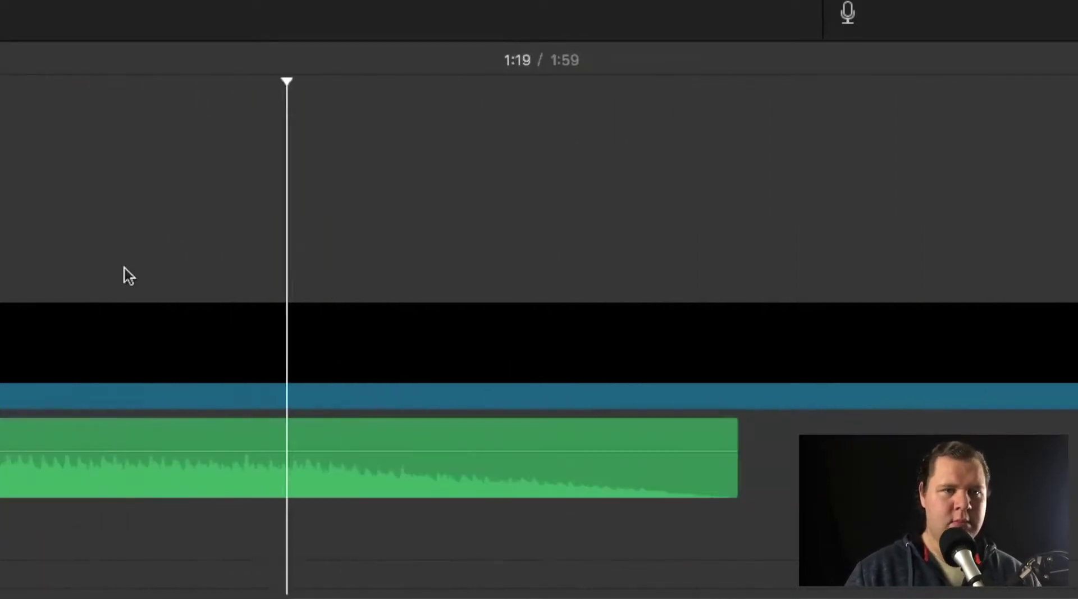
left_click(234, 465)
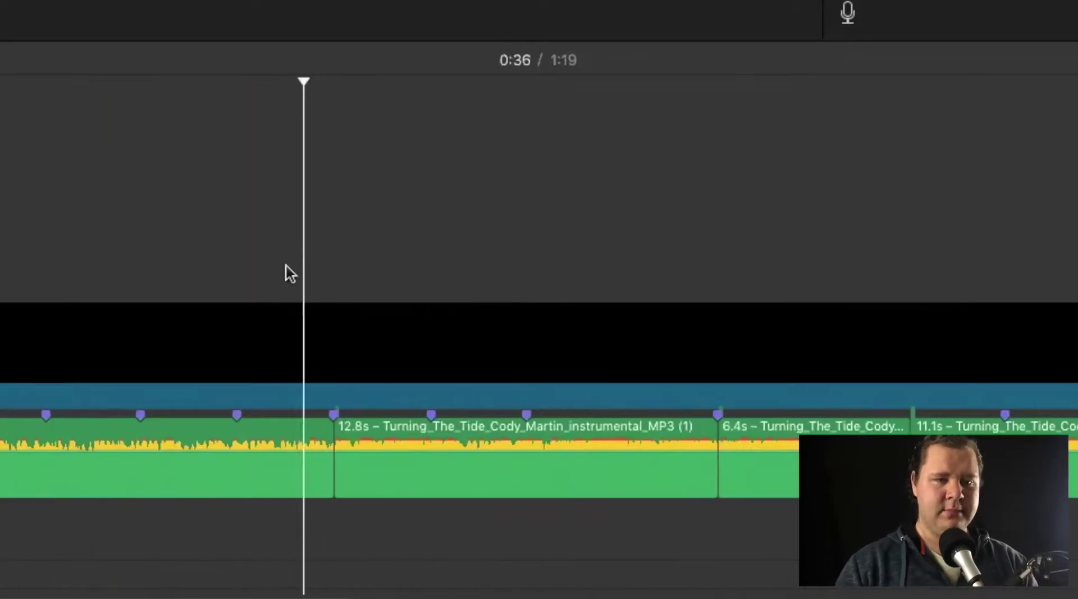
left_click_drag(222, 483, 206, 483)
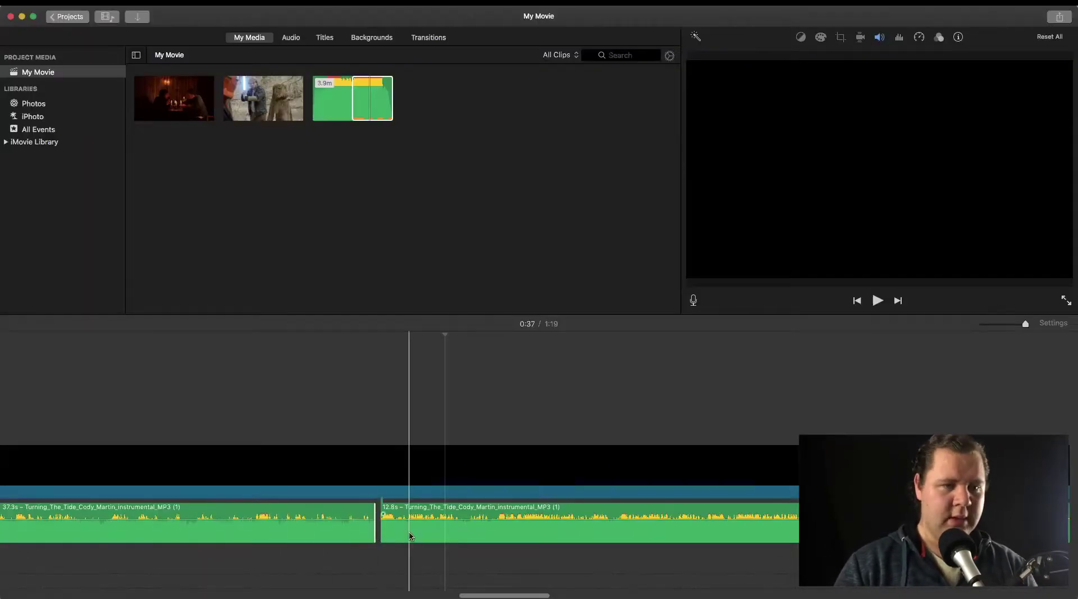
left_click_drag(411, 536, 401, 538)
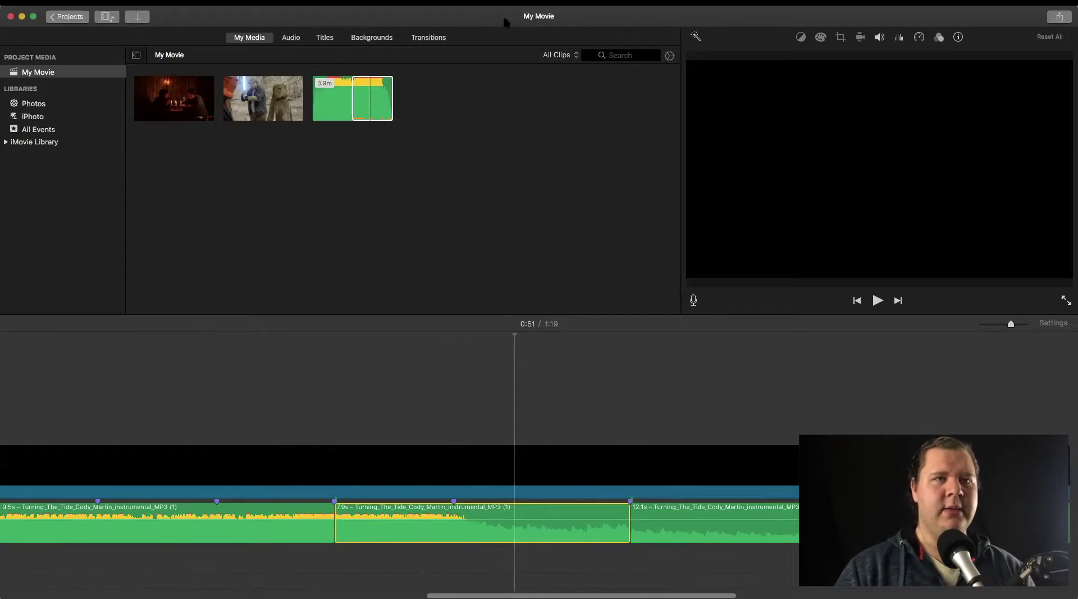
Try to place a 1.0-second Cross Dissolve transition on the cut between music segments, and search the help for "tran"
left_click(426, 36)
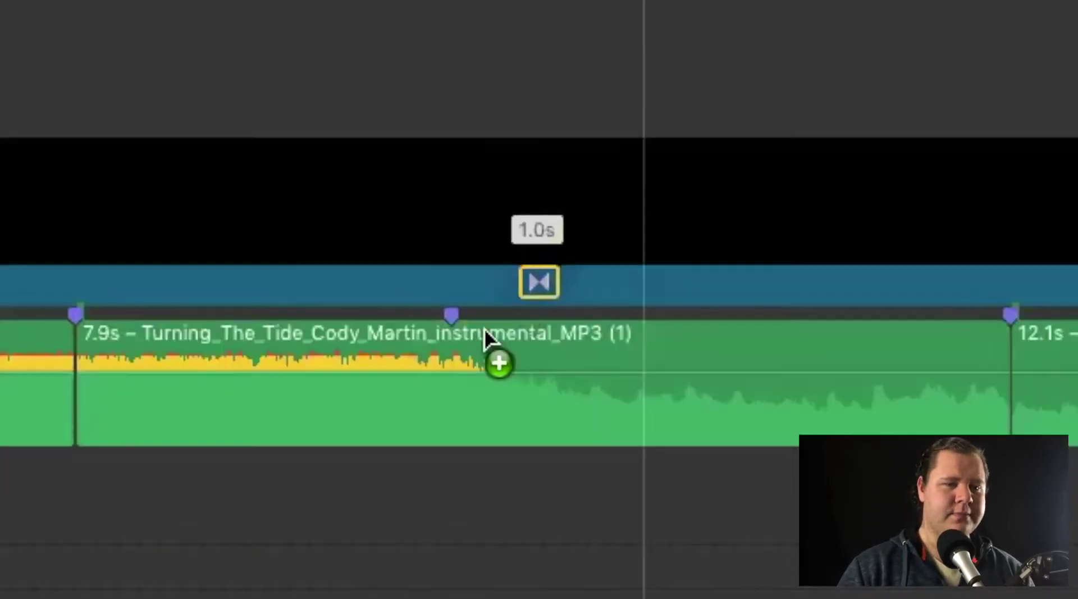
left_click_drag(484, 328, 425, 405)
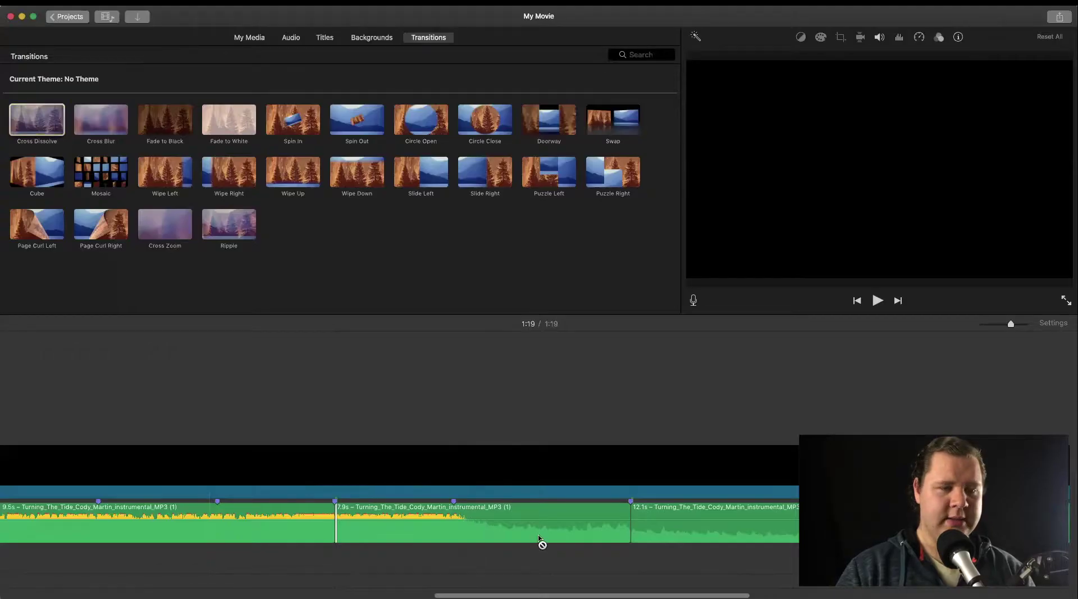
scroll(428, 529, "left", 5)
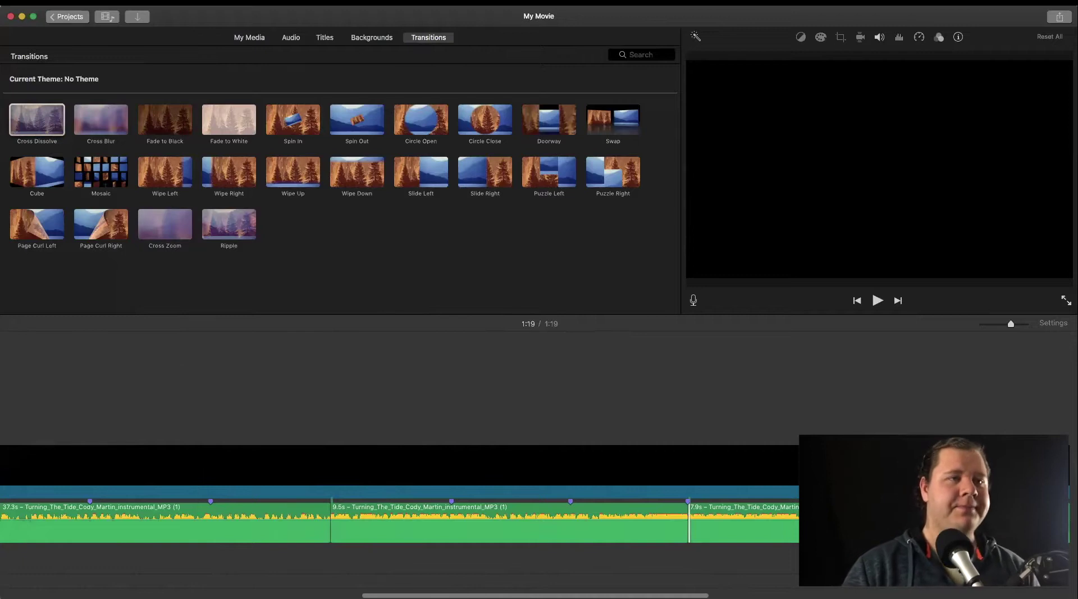
key("super+shift+slash")
type("tran")
mouse_move(309, 41)
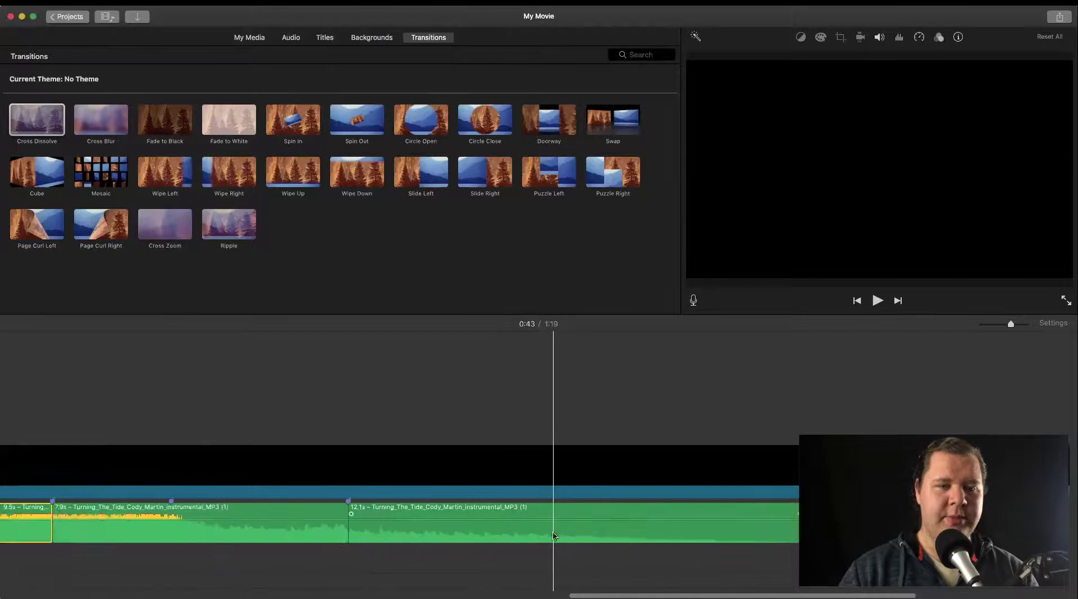
Crossfade the first cut by fading in the start of the 9.6-second music segment and fading out the end of the segment beneath it
scroll(554, 535, "right", 8)
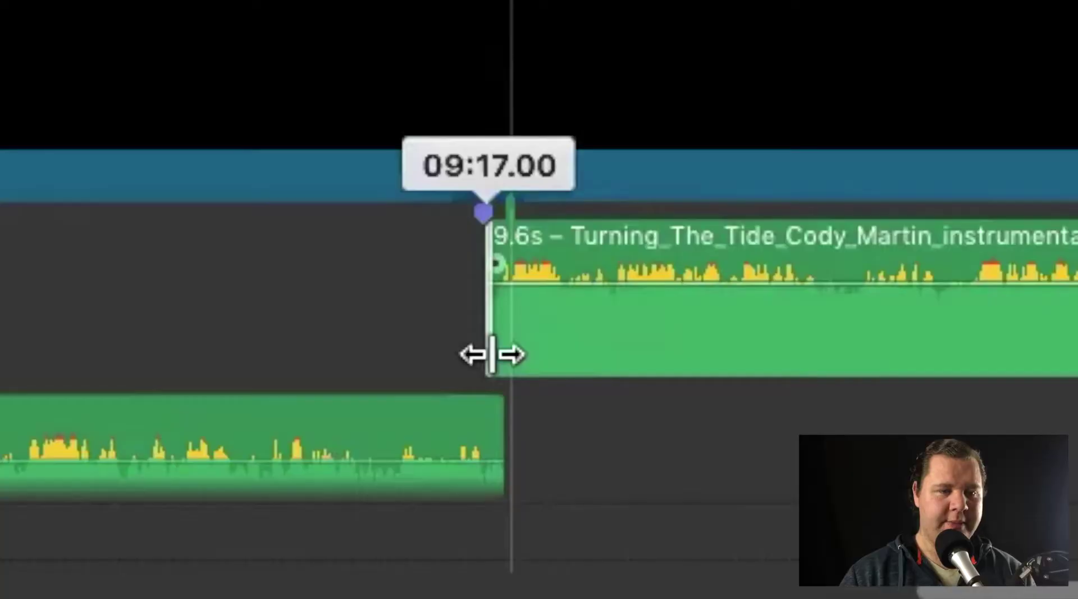
left_click_drag(493, 270, 509, 269)
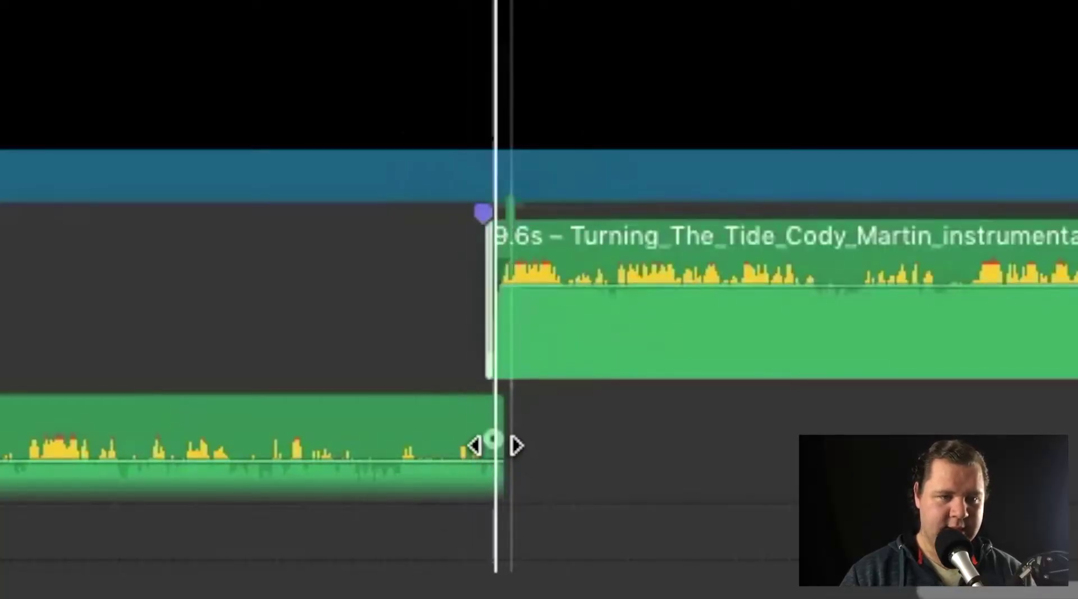
left_click_drag(494, 440, 477, 444)
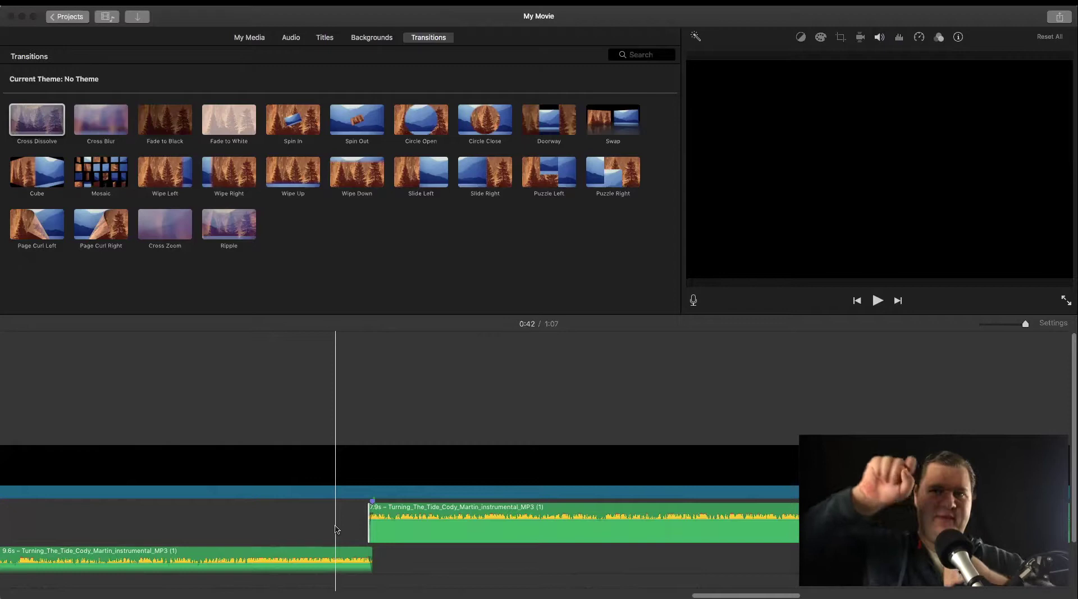
Nudge the final 13.3-second music segment slightly so that it overlaps the fading end of the segment before it
scroll(122, 509, "left", 3)
scroll(122, 510, "right", 3)
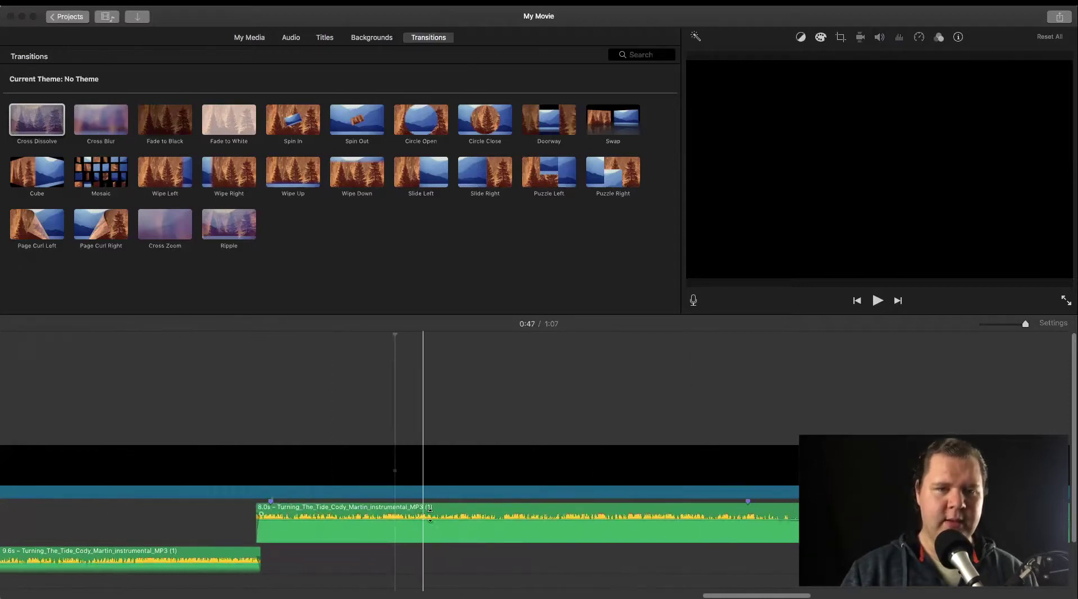
scroll(433, 528, "up", 3)
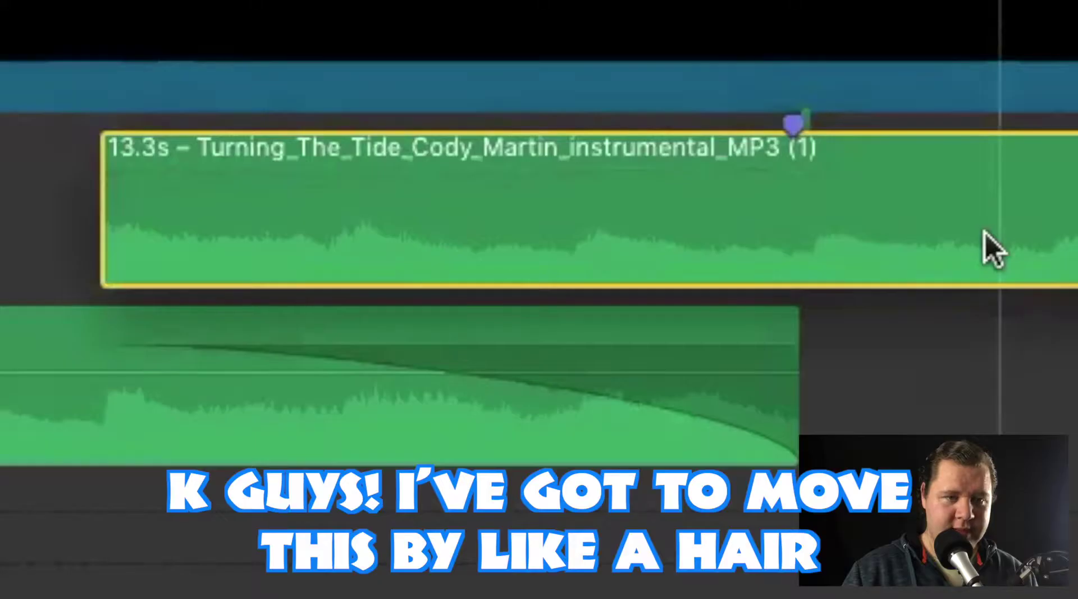
left_click_drag(768, 528, 770, 528)
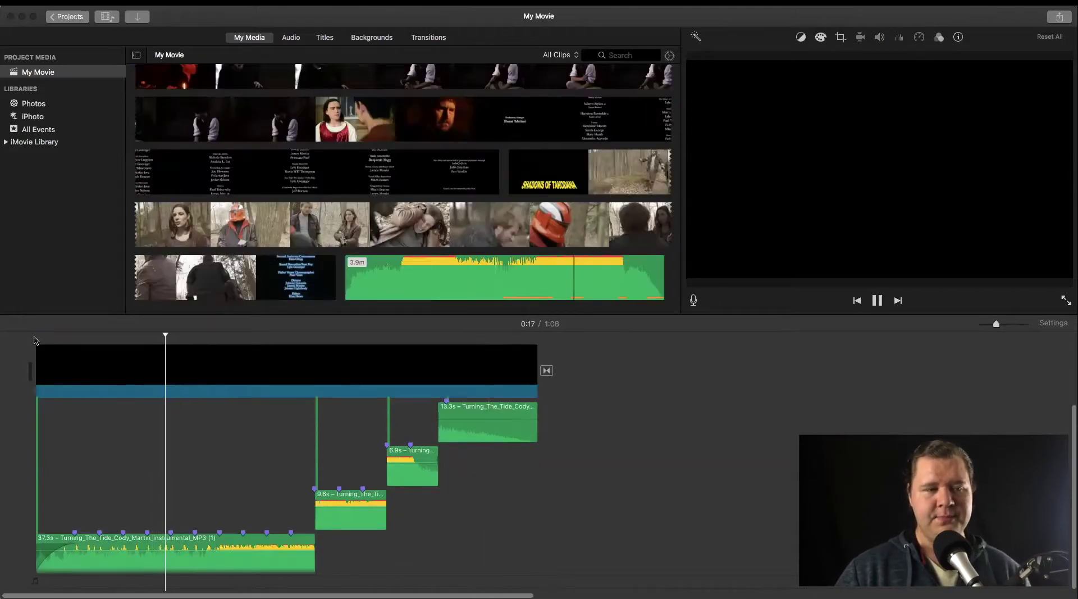
Select the black background at about 0:50 and add a marker there on the beat
left_click(447, 371)
left_click(413, 389)
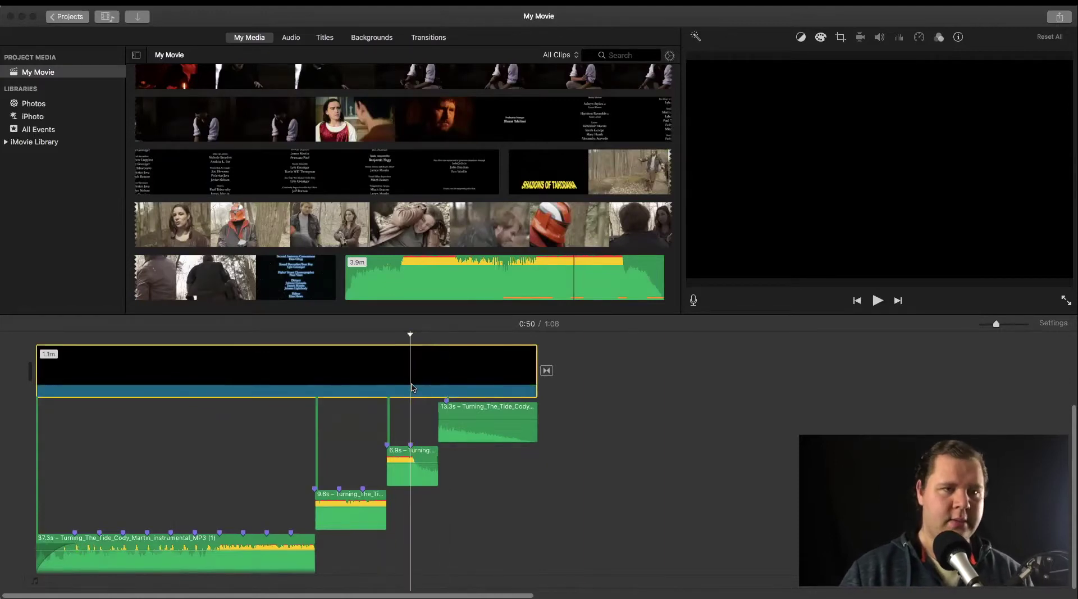
scroll(413, 388, "up", 5)
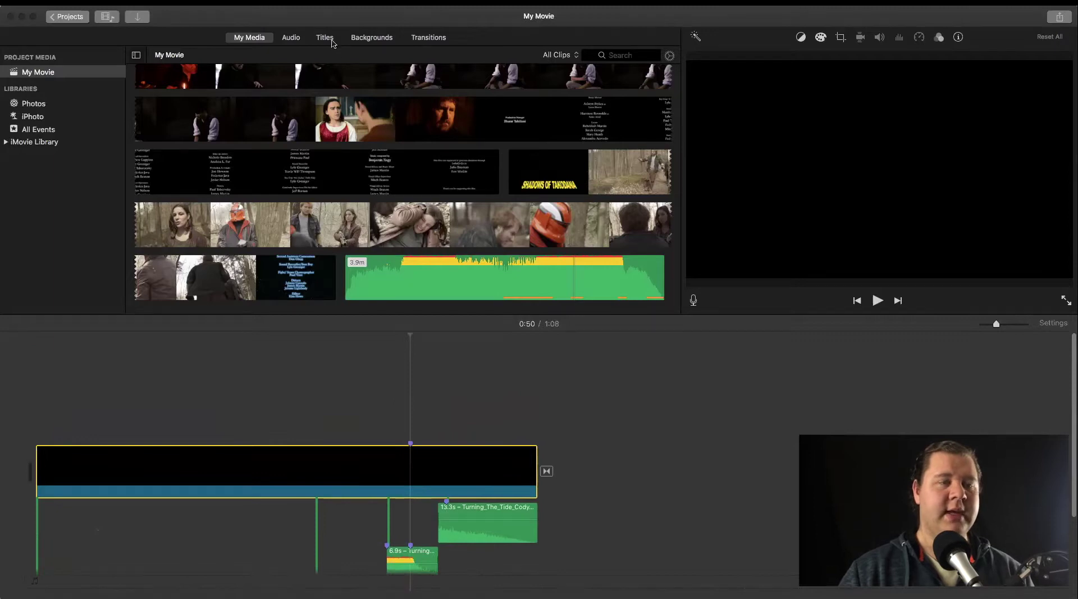
Place a 6.1-second title at the 0:50 marker above the black background and enter the production company's name
left_click(326, 38)
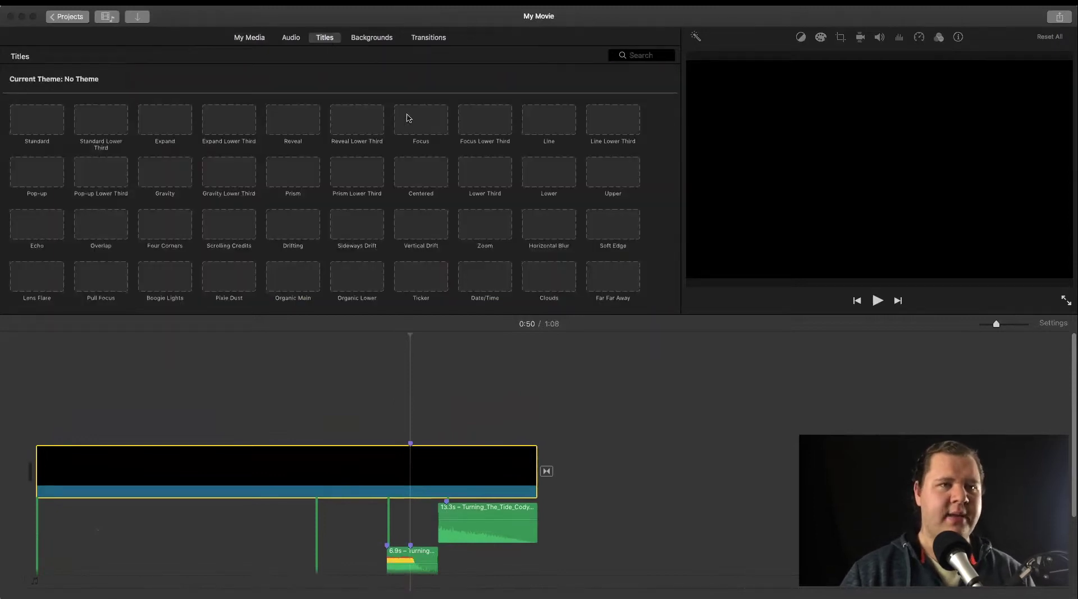
scroll(418, 125, "down", 2)
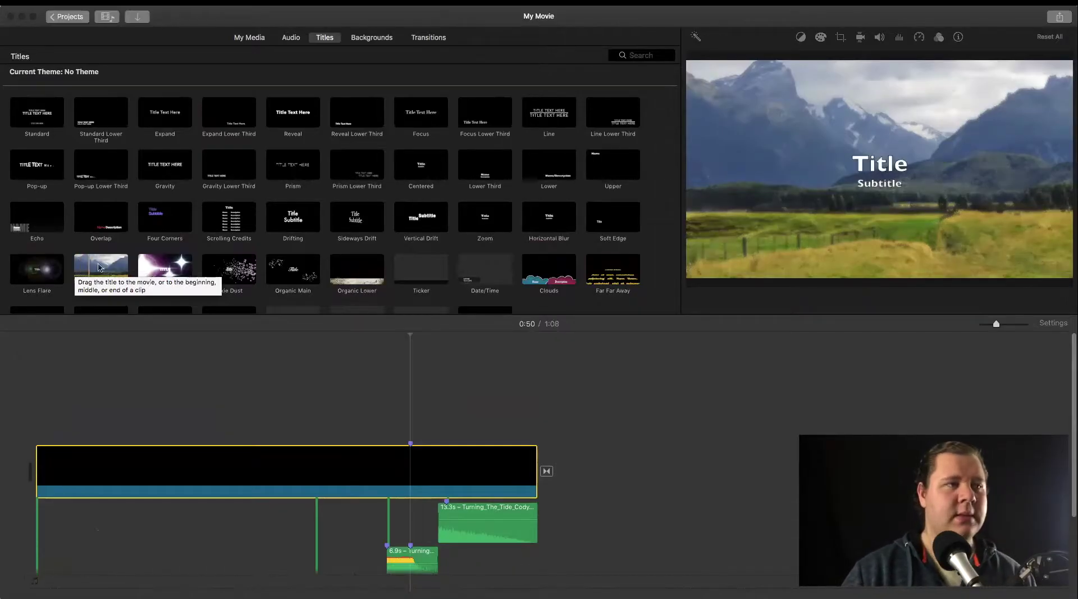
left_click(98, 267)
left_click_drag(365, 377, 413, 396)
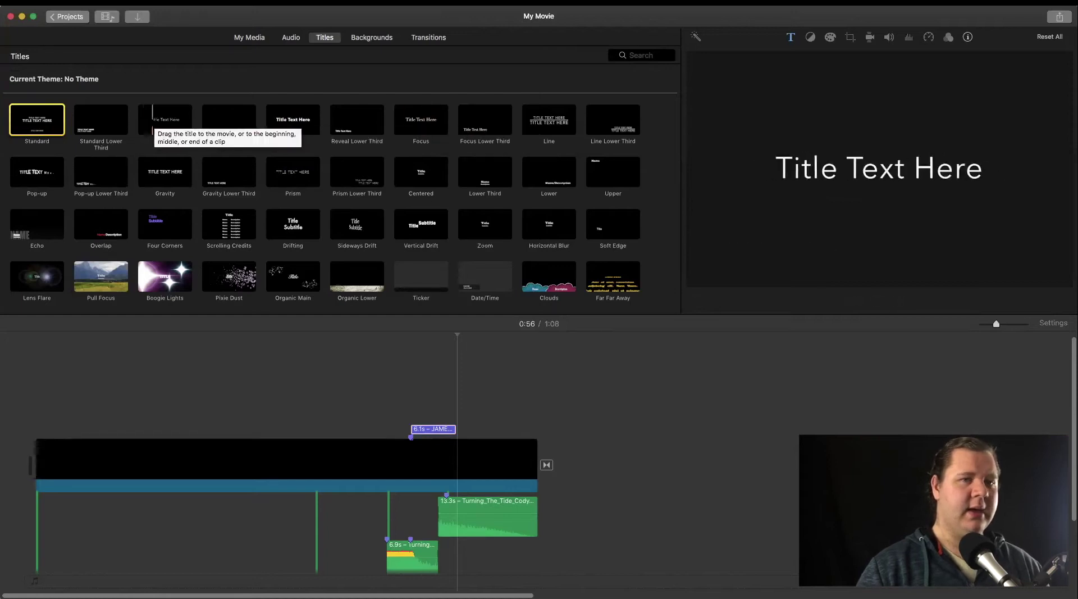
Add an Expand title reading "COMING 2020" after the production title, trim it to 10.7 seconds, and play both titles from 0:50
left_click(180, 128)
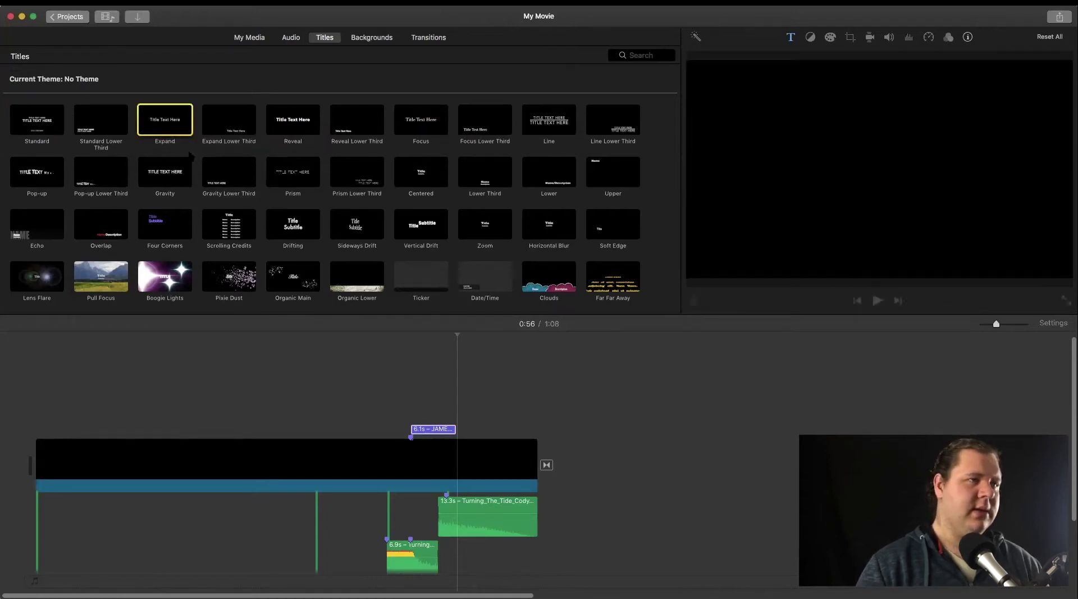
left_click_drag(302, 258, 470, 388)
left_click(413, 336)
key("space")
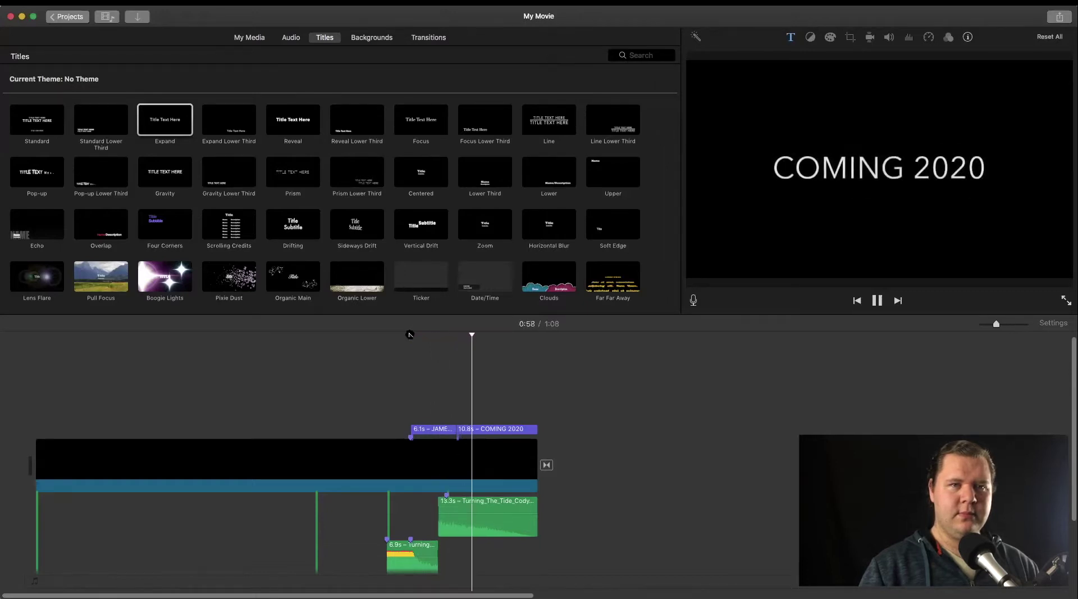
key("super+equal")
key("space")
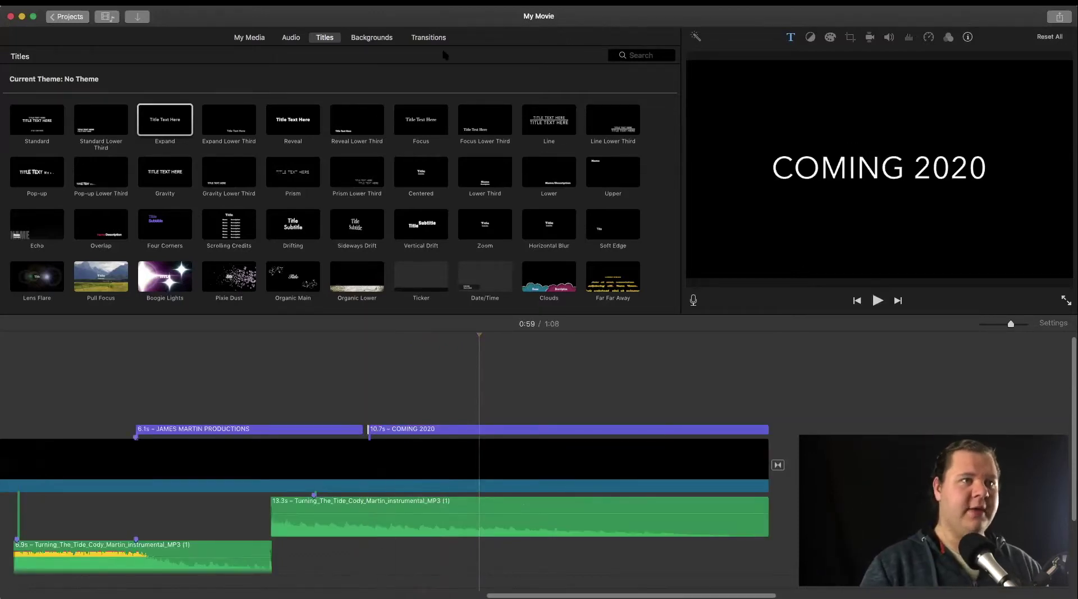
left_click(432, 38)
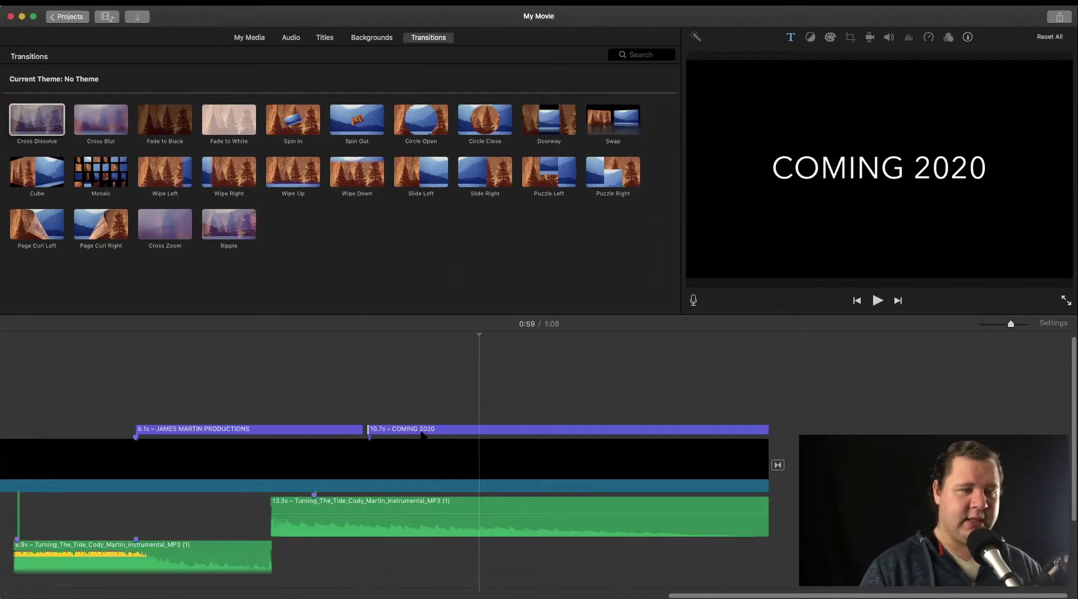
left_click(423, 435)
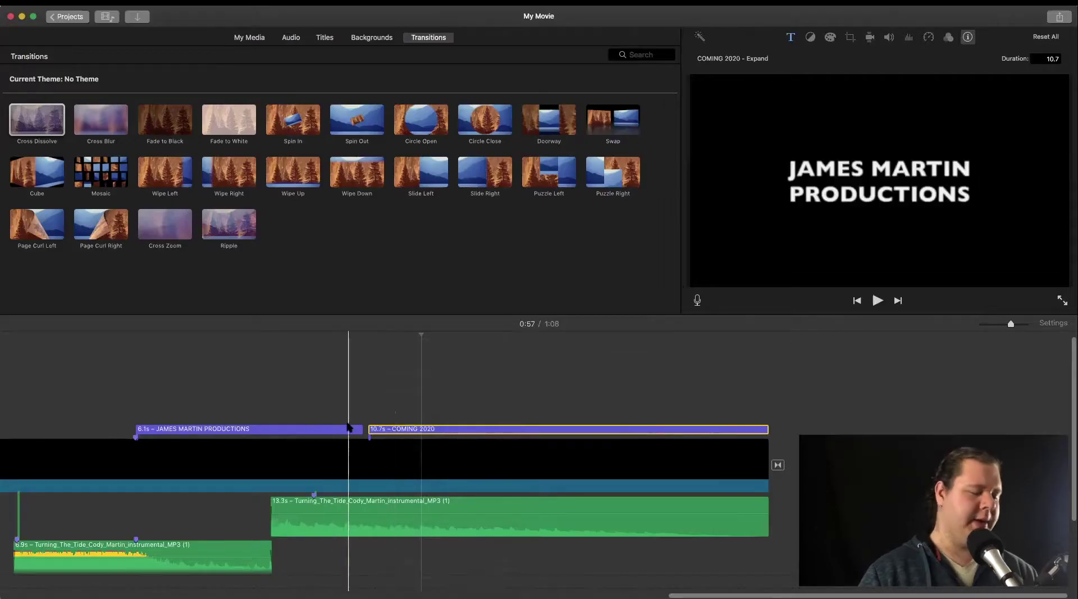
left_click(197, 455)
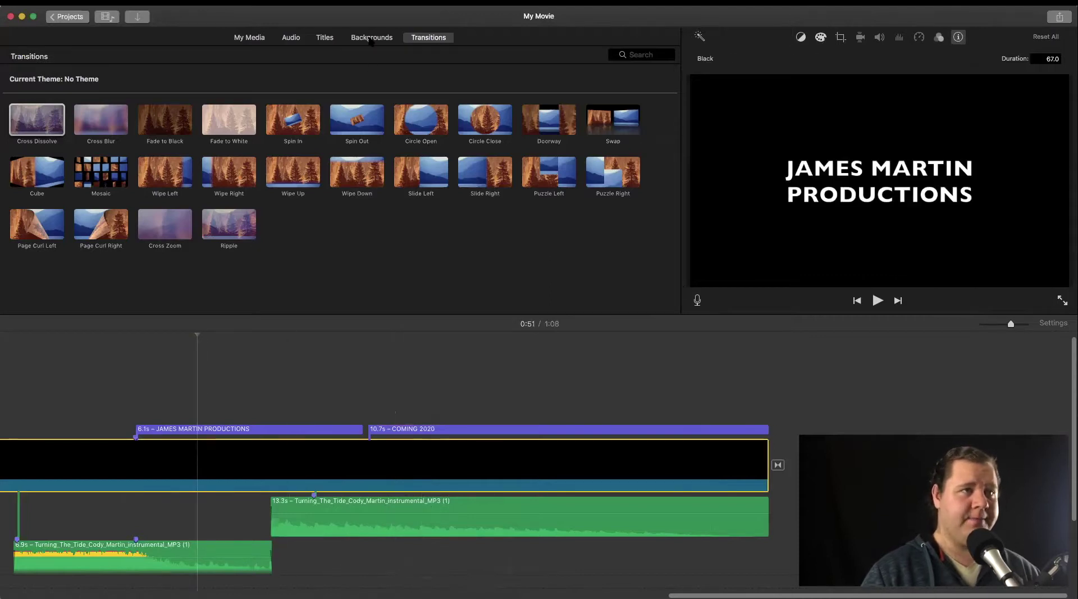
Try to lay a 4.0-second Black background over the main track at the start of the "COMING 2020" title
left_click(371, 38)
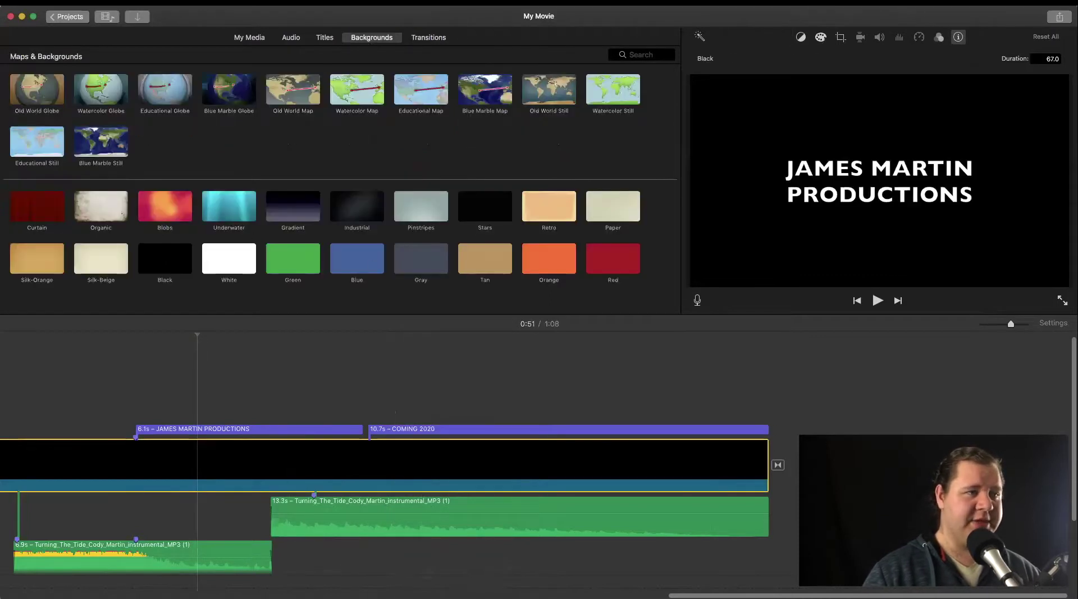
left_click_drag(371, 430, 369, 391)
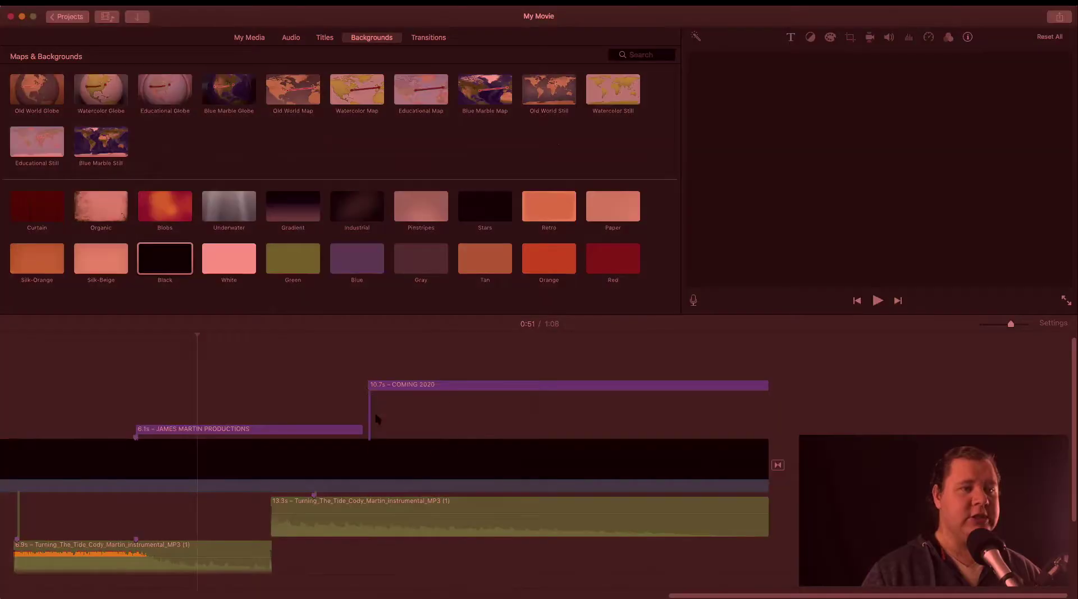
right_click(369, 387)
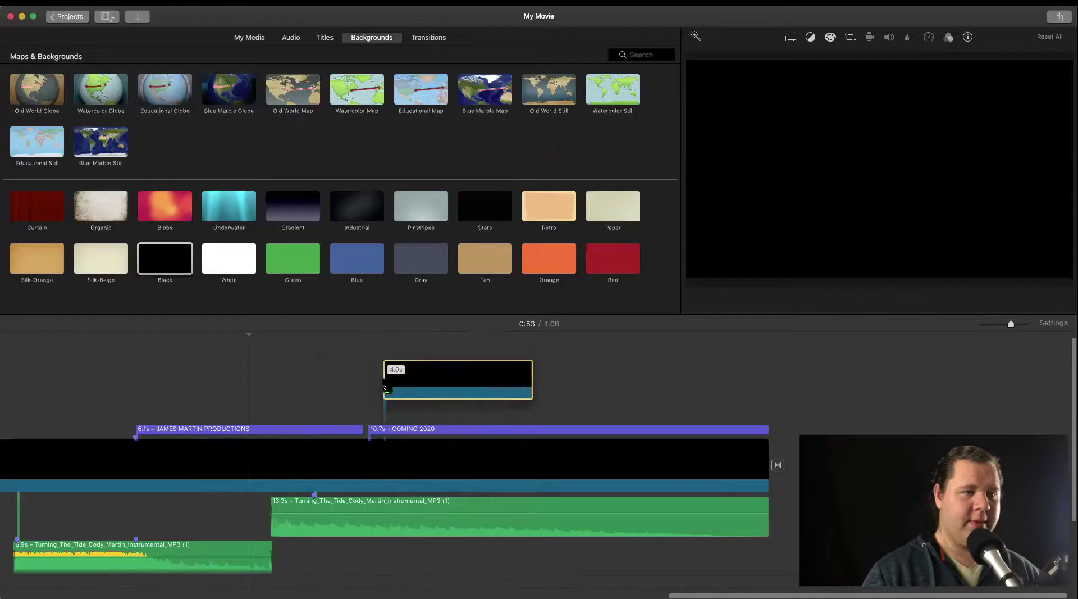
left_click_drag(385, 389, 399, 368)
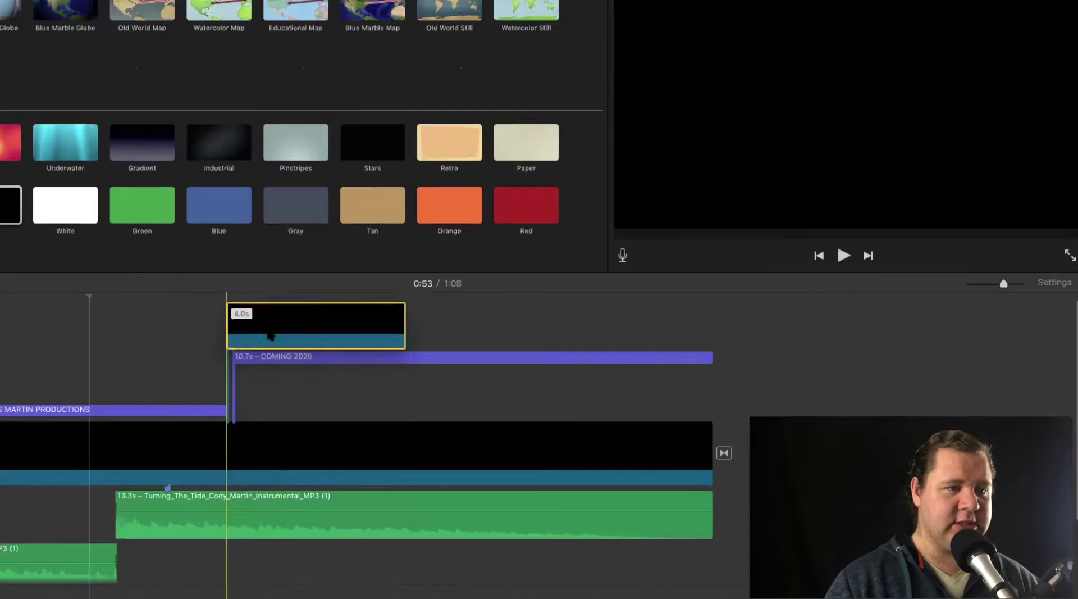
left_click_drag(271, 336, 270, 369)
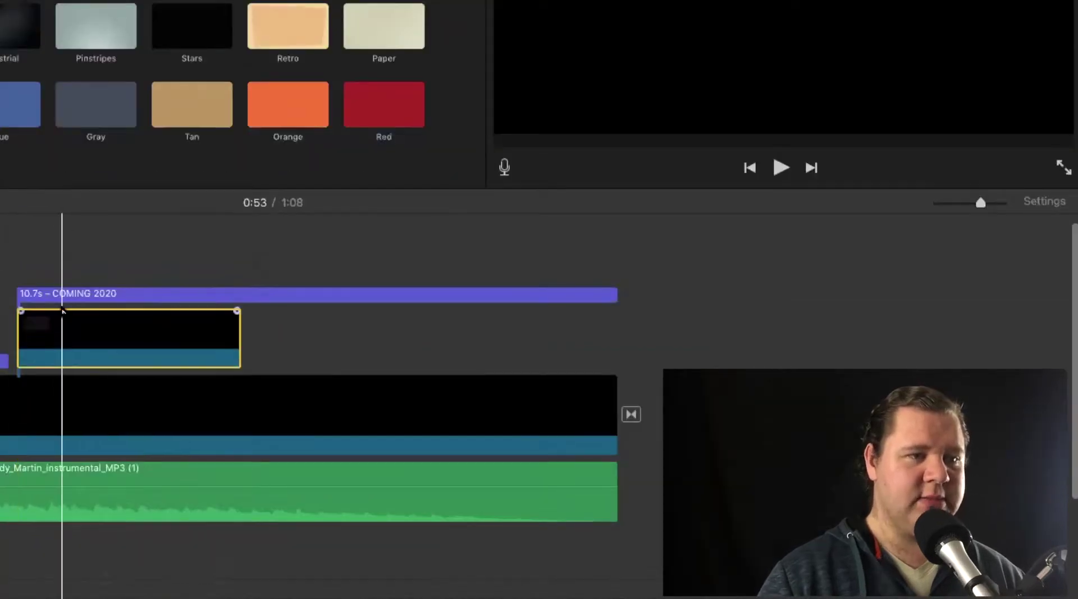
left_click_drag(62, 311, 62, 213)
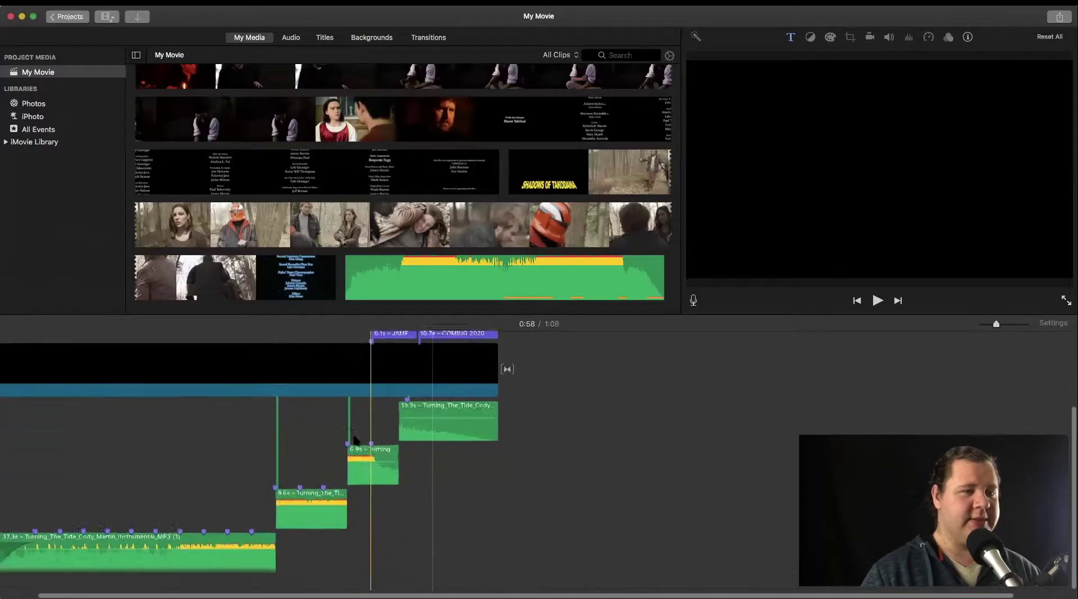
Place three short excerpts of the woodland footage as overlays above the black background around 0:22, 0:31 and 0:37
scroll(353, 441, "up", 5)
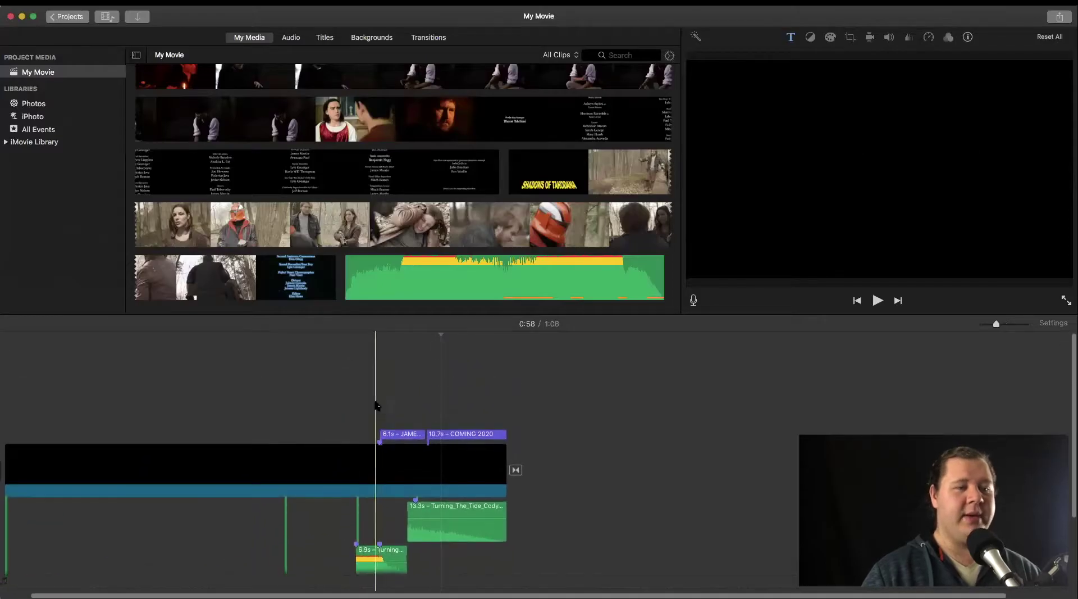
scroll(379, 404, "left", 2)
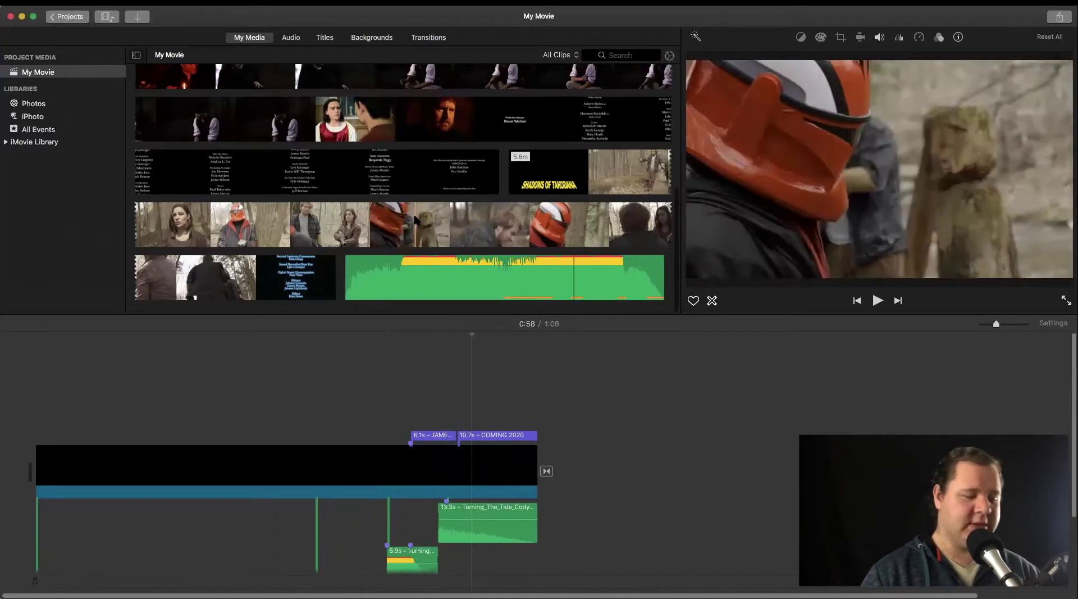
left_click_drag(416, 223, 201, 420)
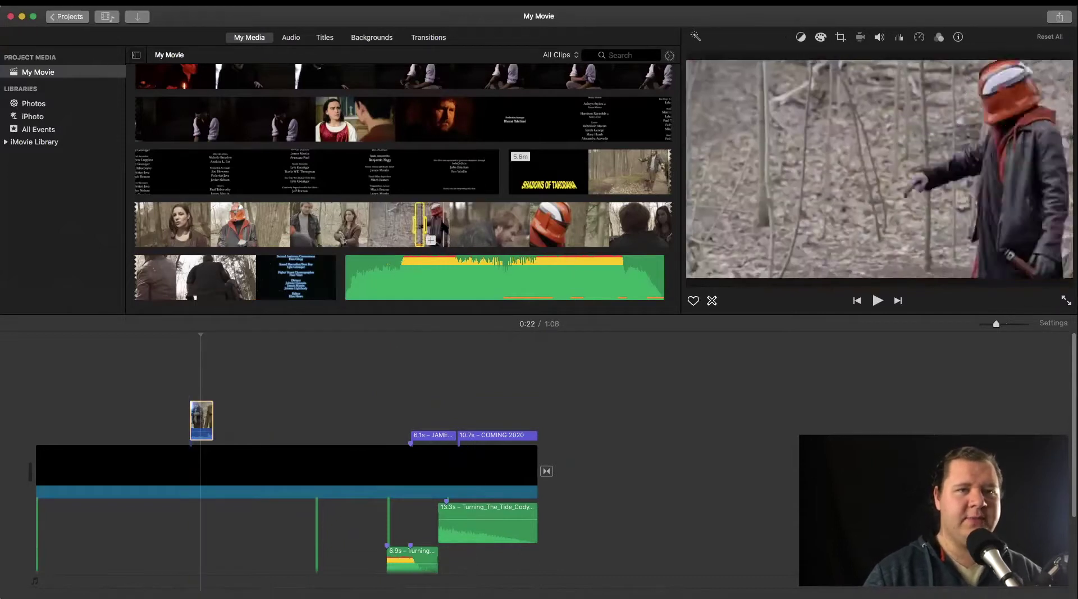
left_click_drag(466, 225, 312, 349)
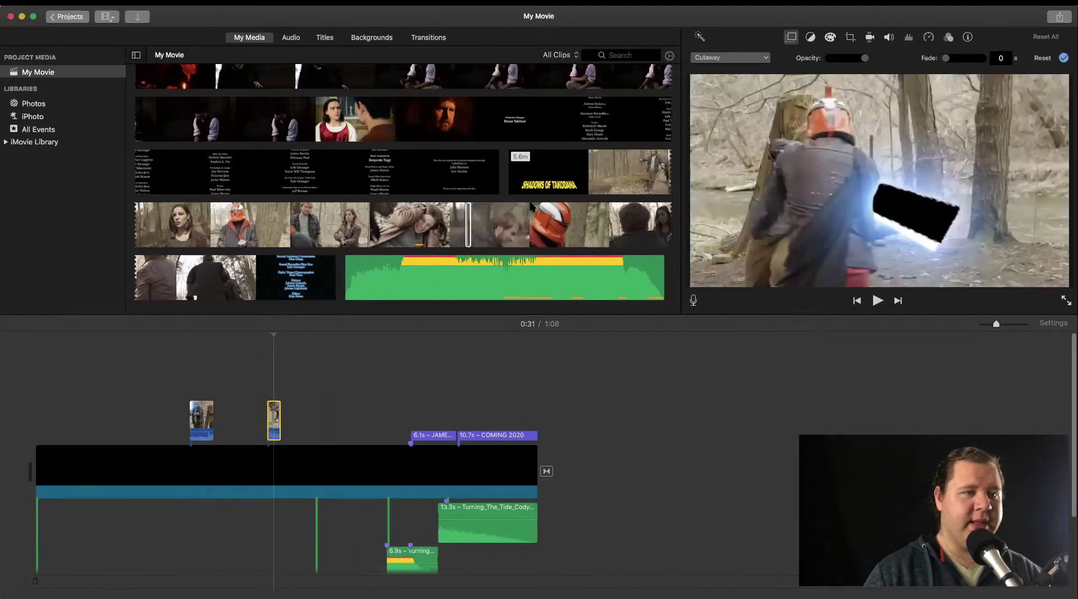
left_click(479, 224)
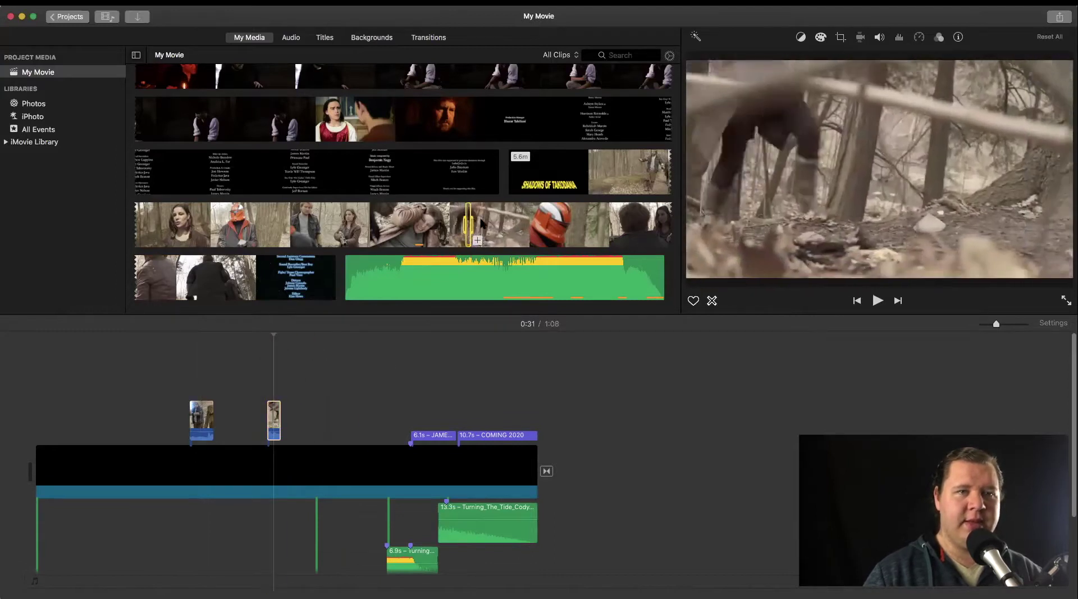
key("q")
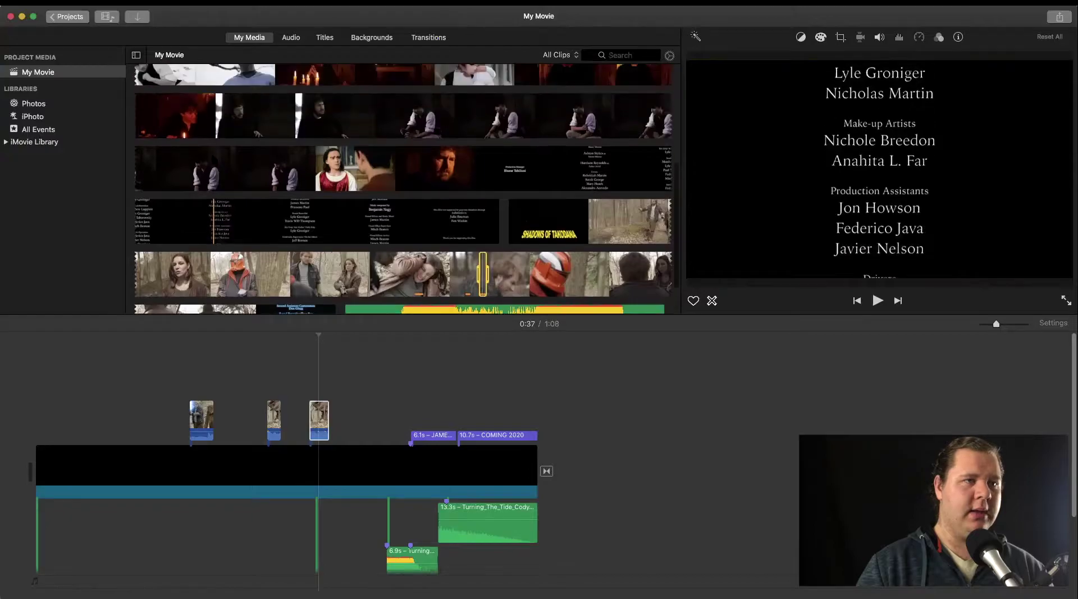
Place excerpts of the priest film as overlays among the woodland clips above the black background, including one of 7.0 and one of 4.0 seconds
scroll(213, 159, "up", 5)
scroll(403, 189, "up", 5)
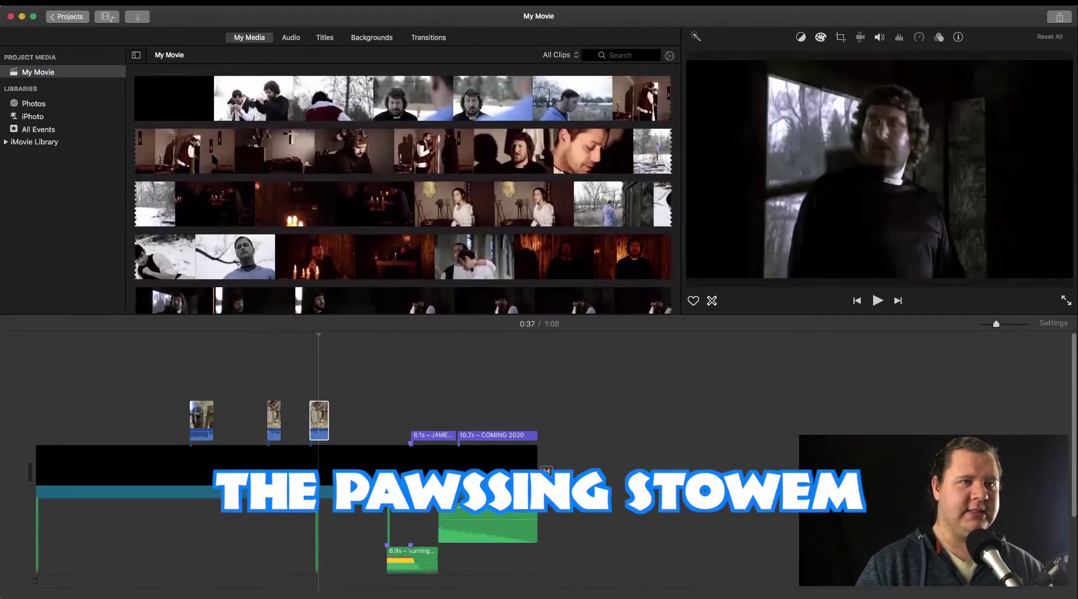
left_click(314, 169)
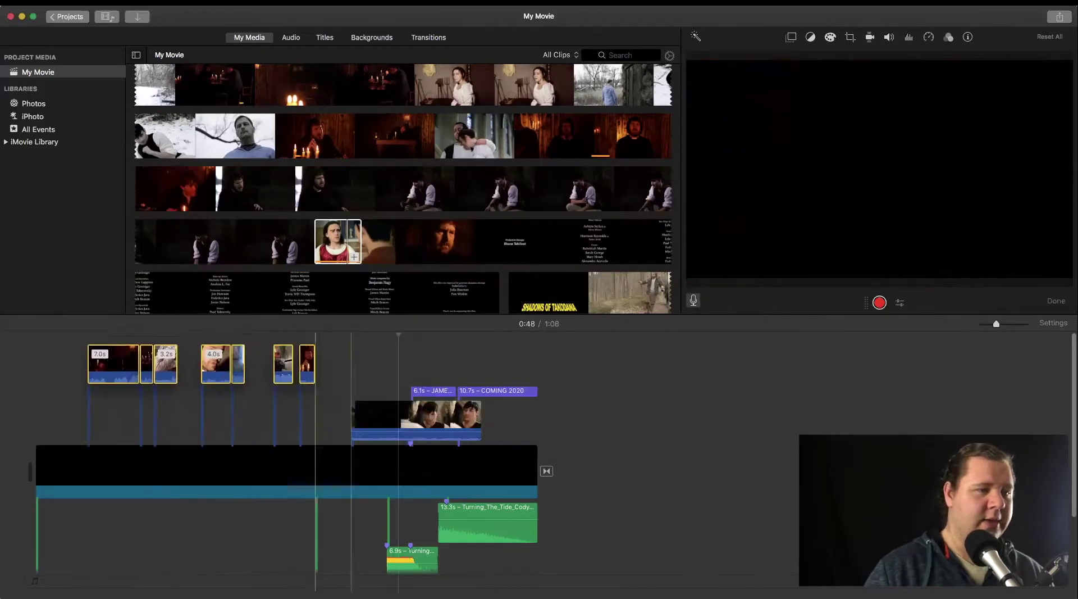
Extend the black background until the project lasts 2:18 and park the selected excerpts beyond the closing titles
left_click_drag(315, 364, 400, 436)
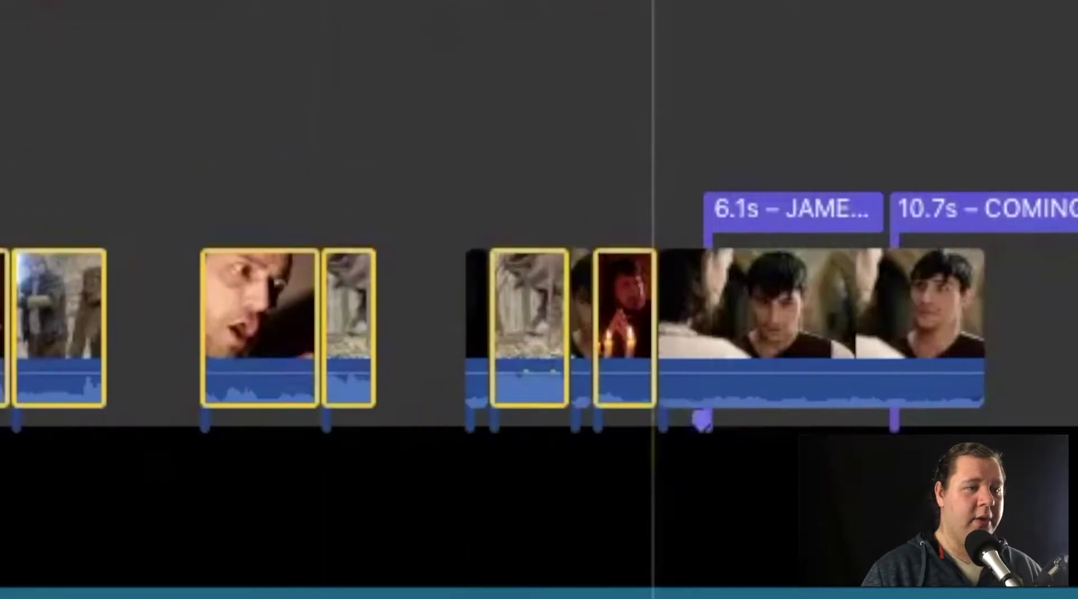
key("super+z")
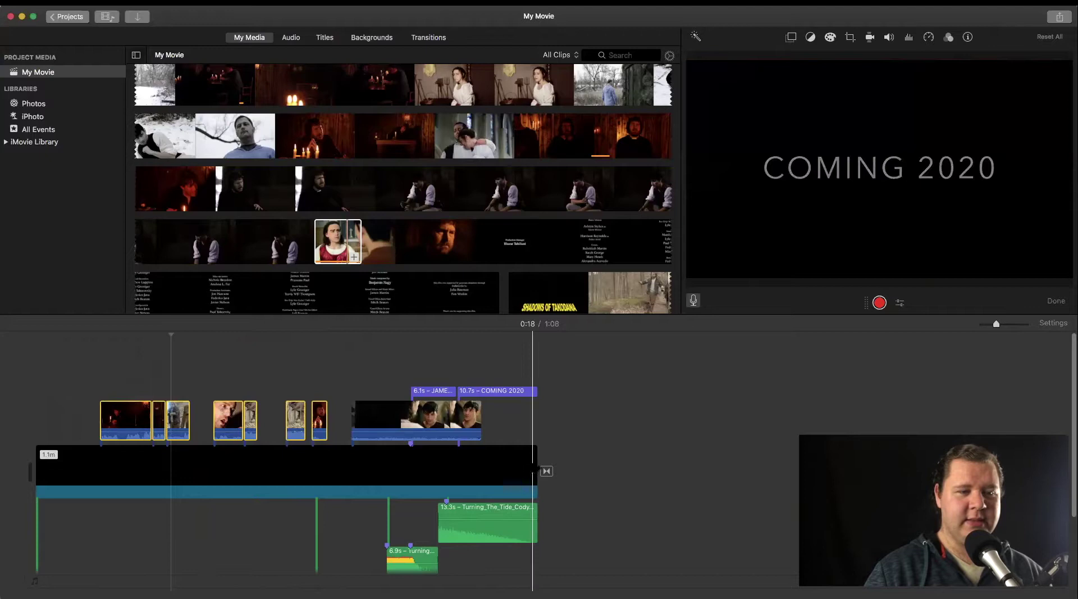
left_click_drag(537, 469, 638, 467)
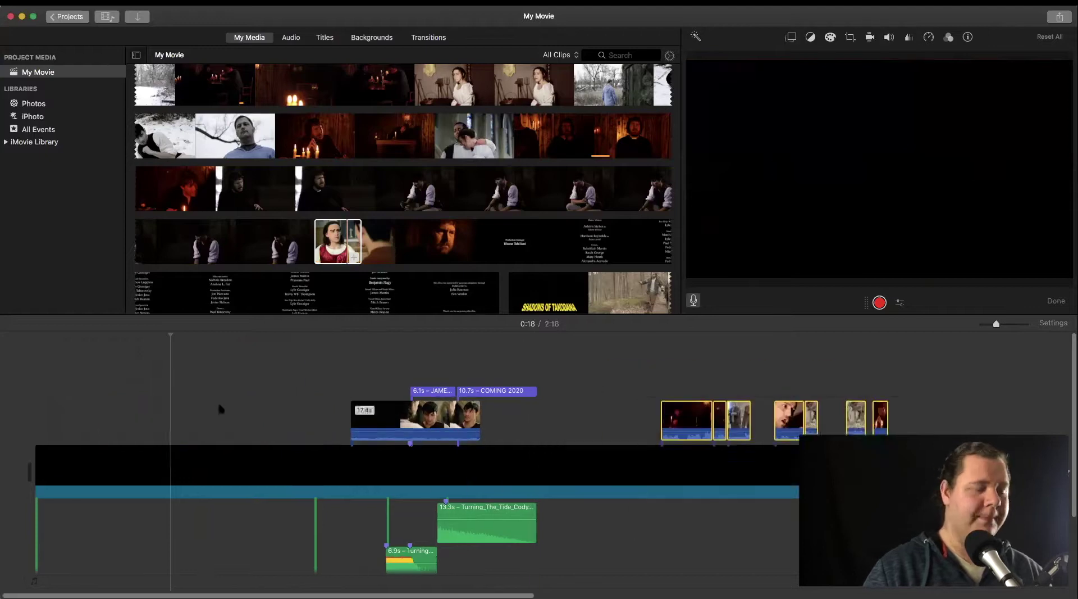
Trim the church excerpts to fit between two beat markers from 0:21, and append a candlelit clip trimmed at its end
scroll(221, 409, "down", 5)
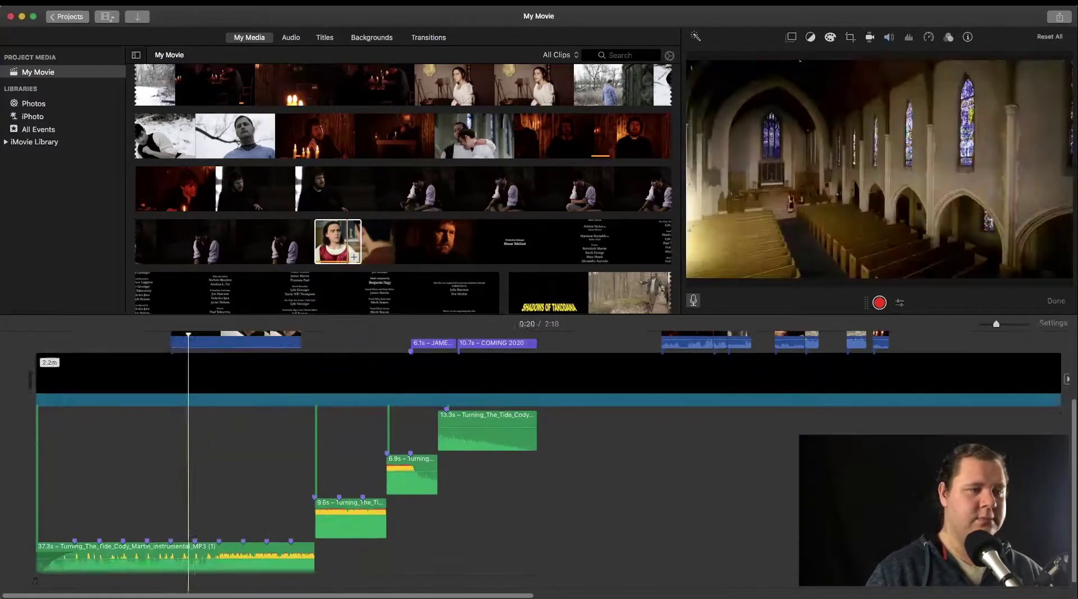
scroll(540, 461, "up", 3)
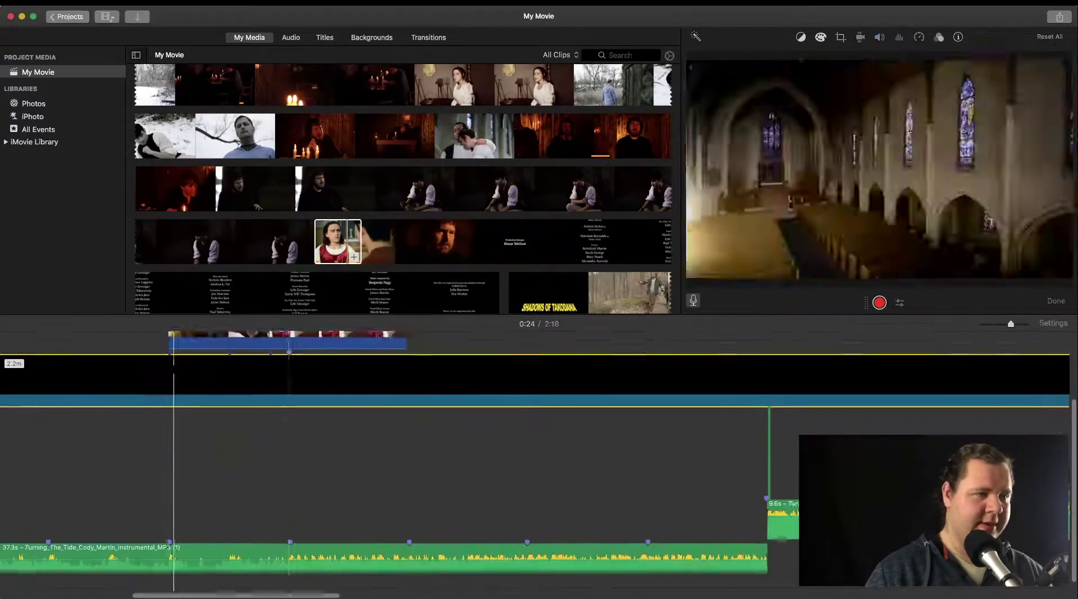
left_click_drag(434, 415, 297, 416)
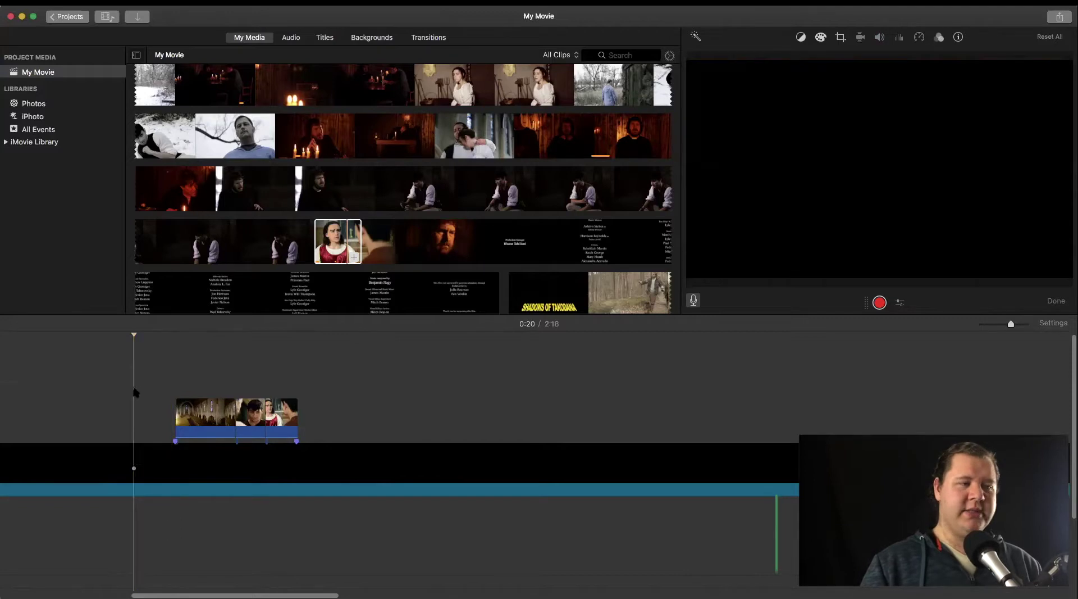
key("super+z")
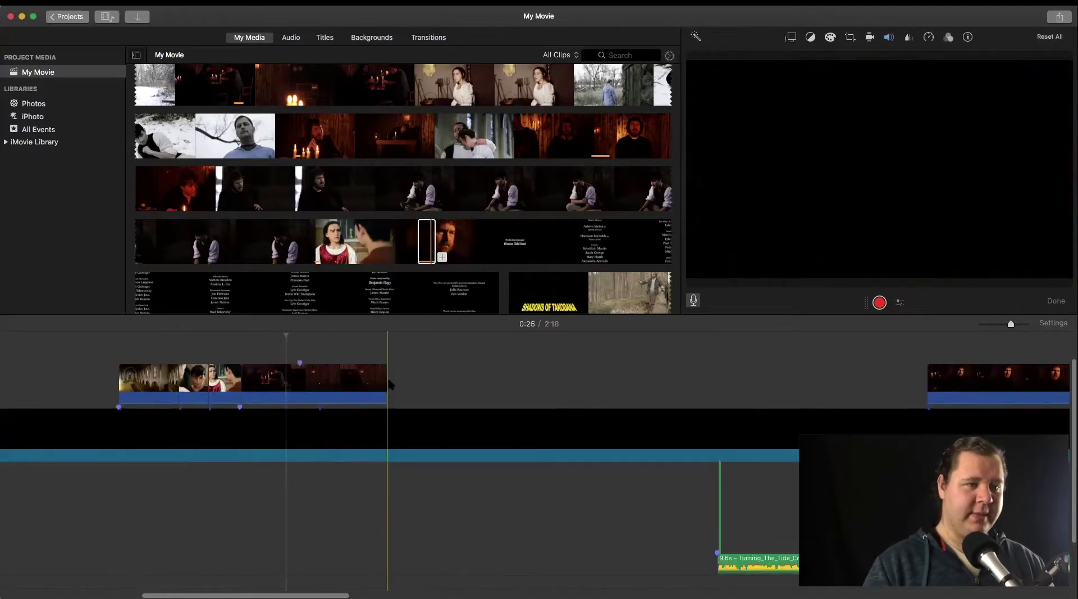
left_click_drag(387, 383, 298, 383)
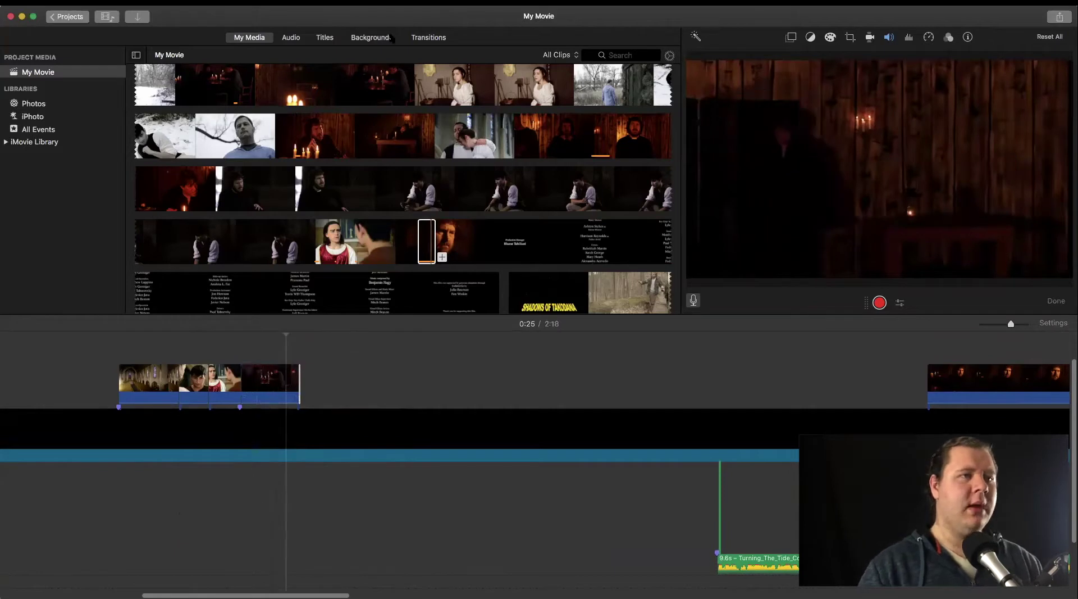
Try to apply a 1.0-second Cross Dissolve to the candlelit overlay that follows the church excerpts
left_click(430, 39)
left_click_drag(66, 138, 243, 395)
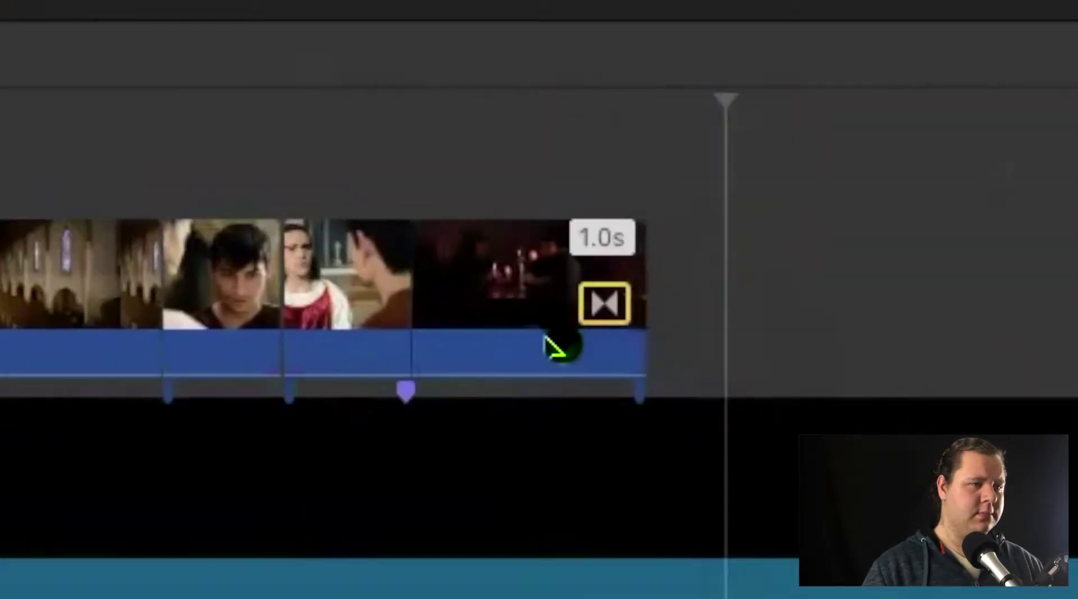
left_click_drag(556, 346, 594, 351)
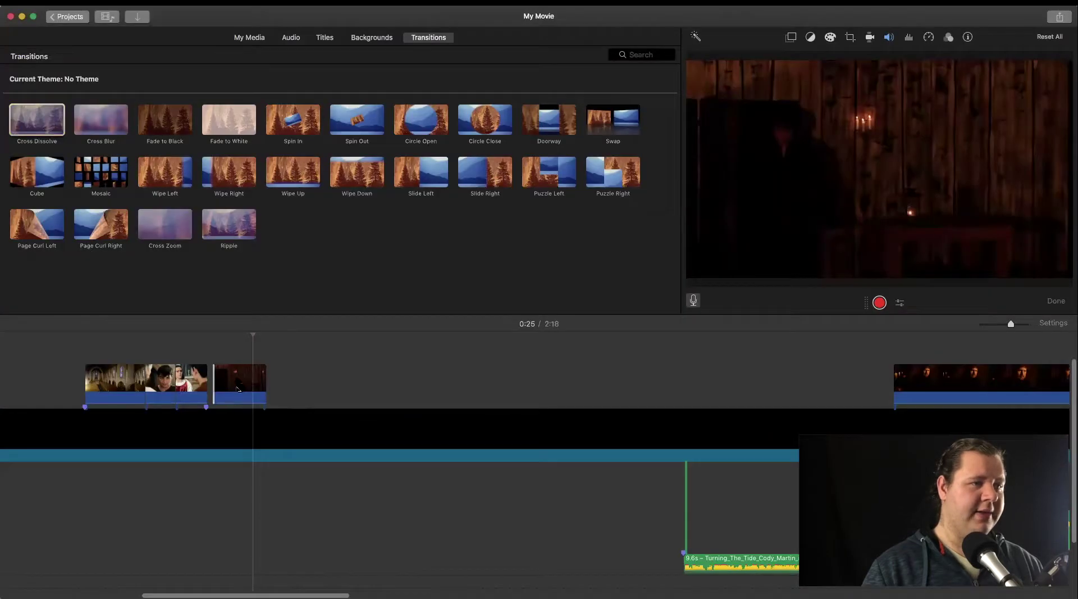
scroll(404, 382, "left", 5)
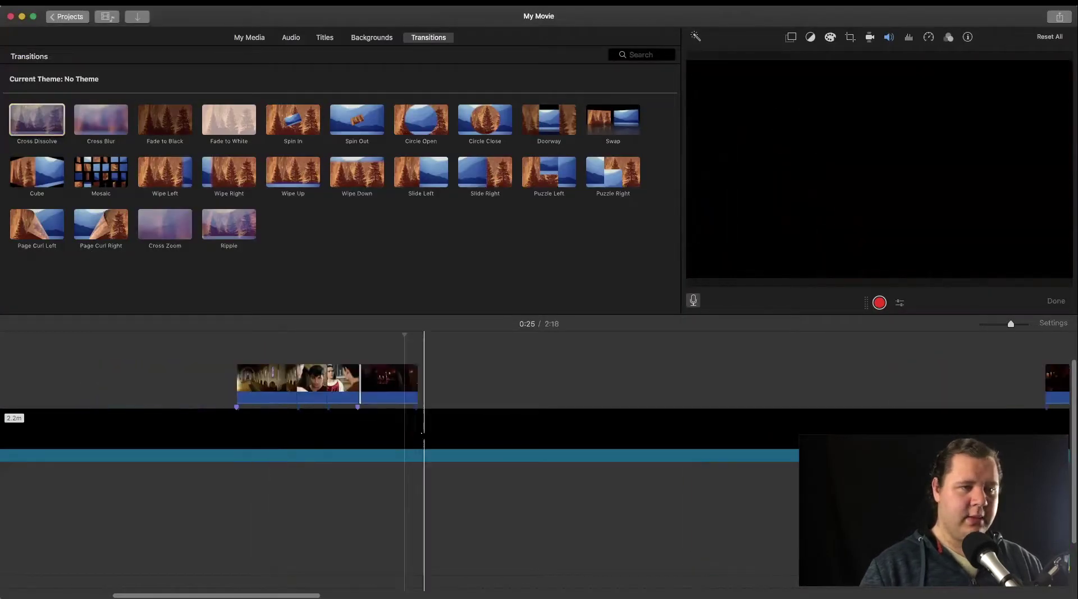
Insert the candlelit clip into the main track after the church excerpts, with a crossfade into the black background
left_click_drag(388, 382, 401, 435)
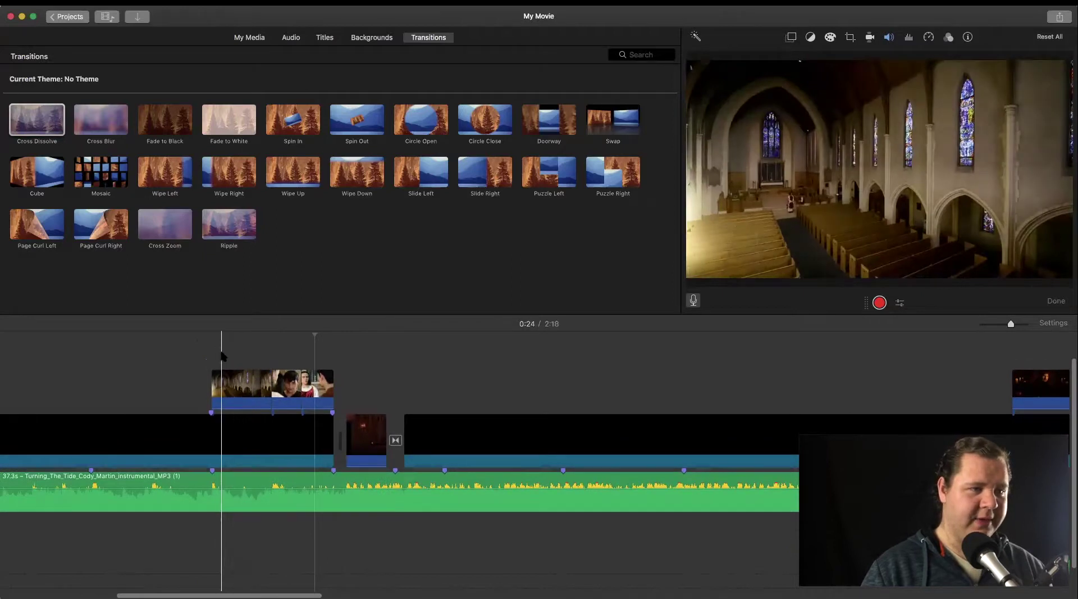
left_click(395, 441)
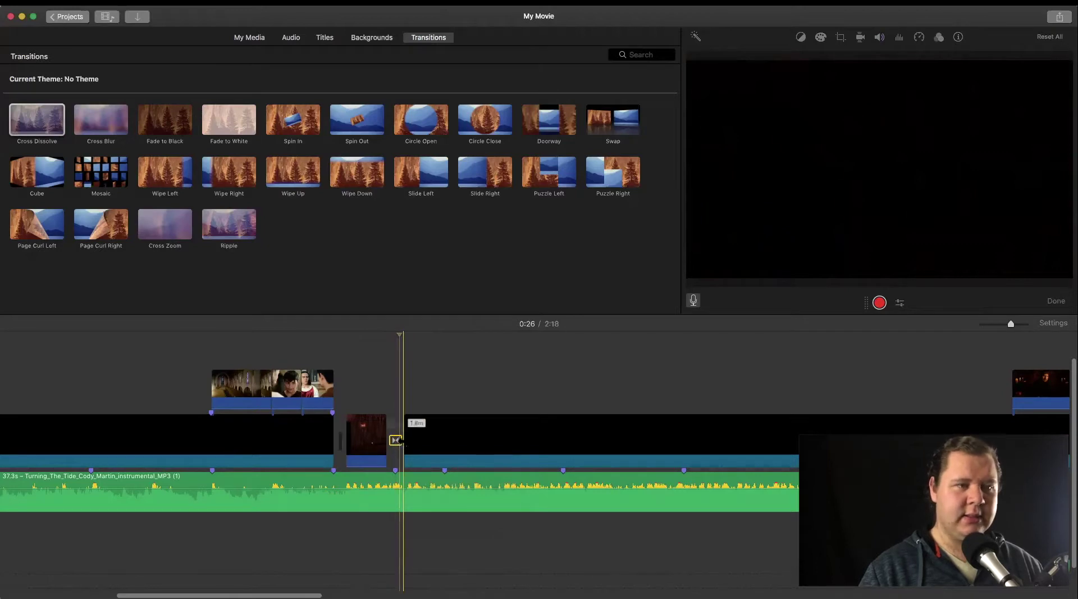
right_click(396, 441)
left_click(437, 520)
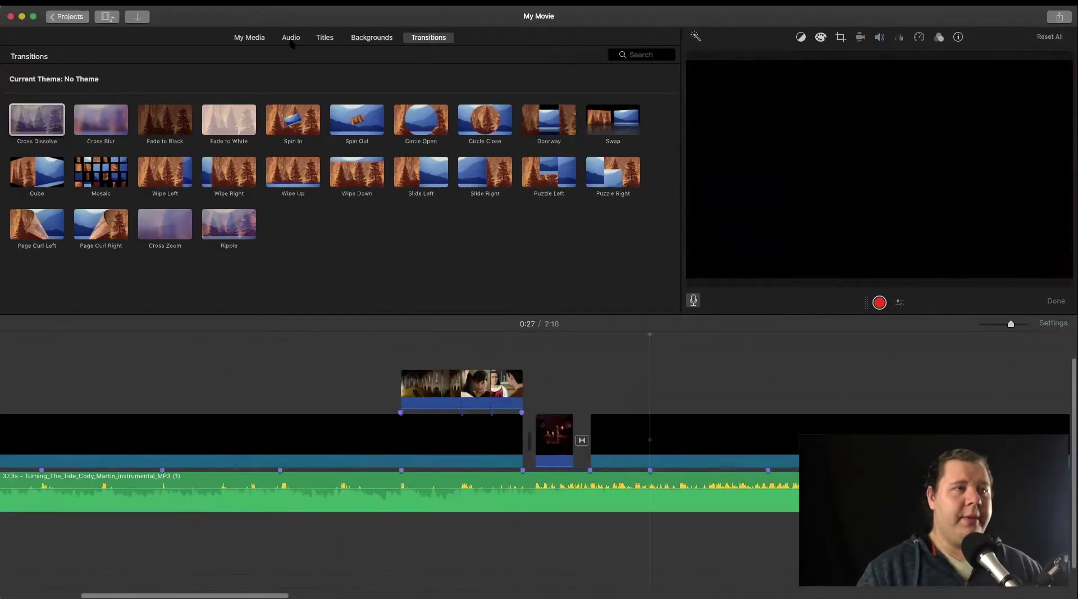
Add a Zoom title reading "THE PASSING STORM" from the crossfade after the candlelit clip and trim it to 2.4 seconds at the beat marker
key("super+4")
left_click(324, 41)
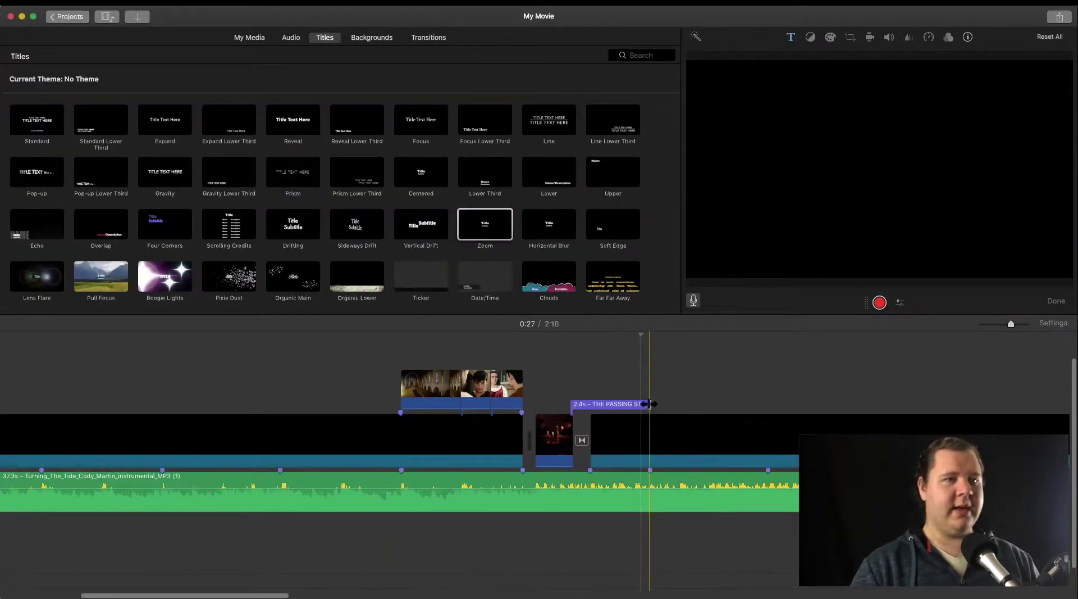
scroll(653, 404, "right", 3)
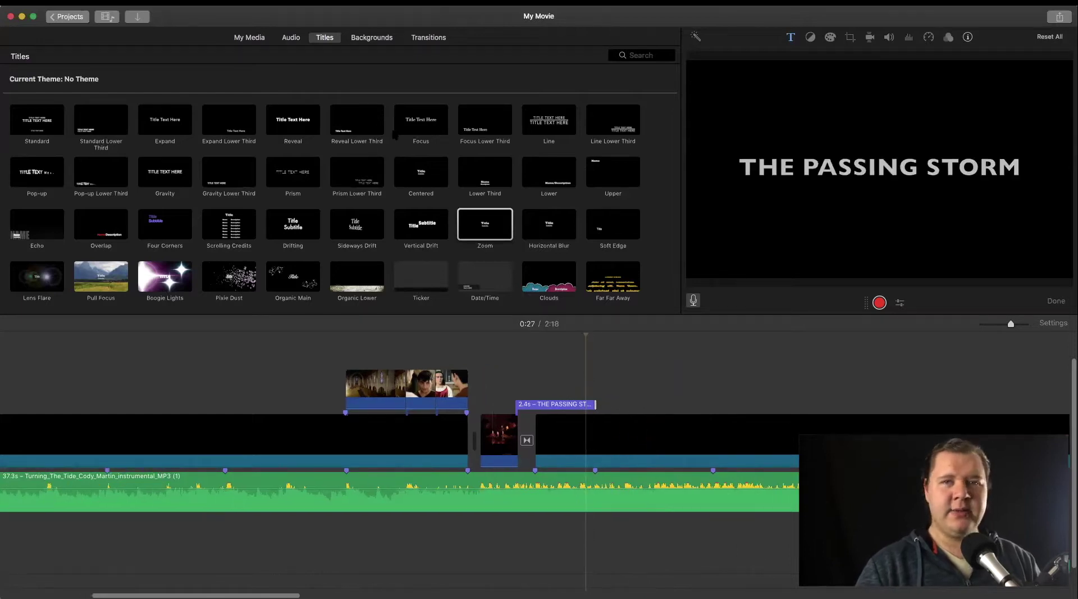
Move the parked woodland excerpts back above the black background, starting at the end of the "THE PASSING STORM" title
left_click(262, 38)
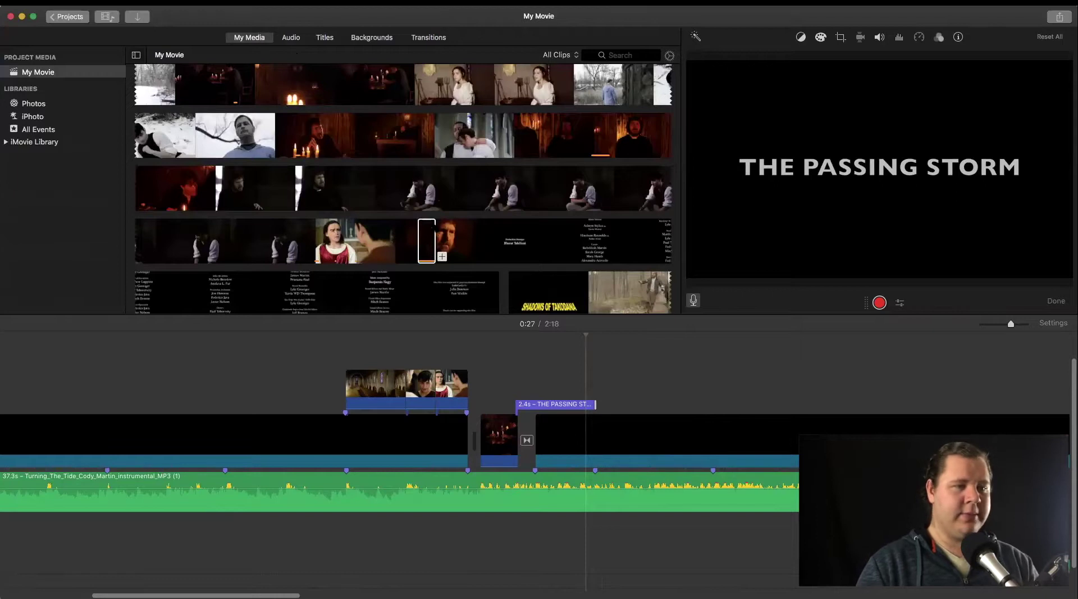
key("super+b")
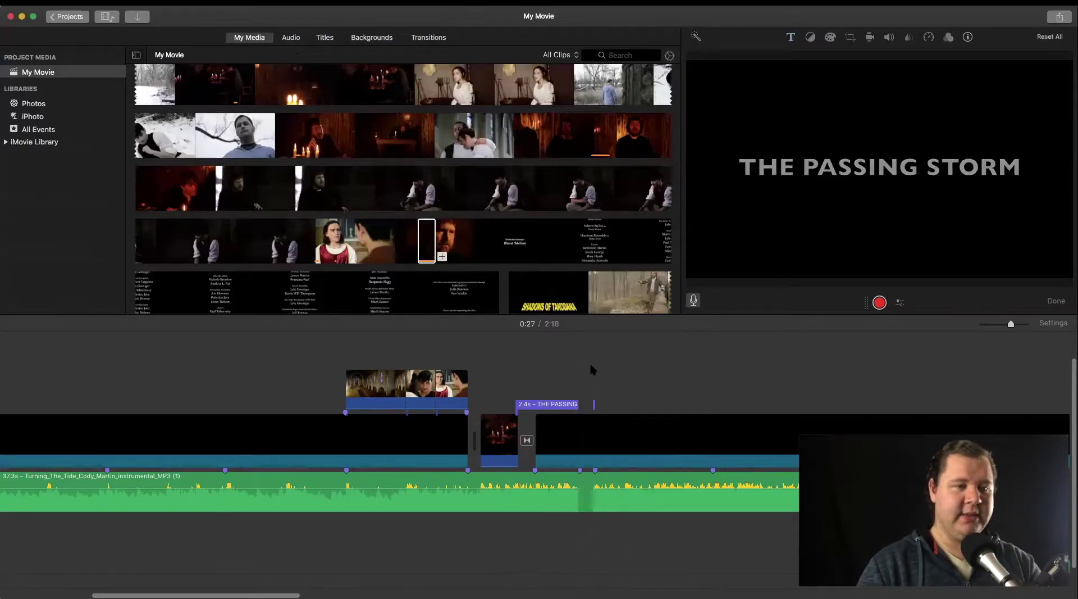
key("super+minus")
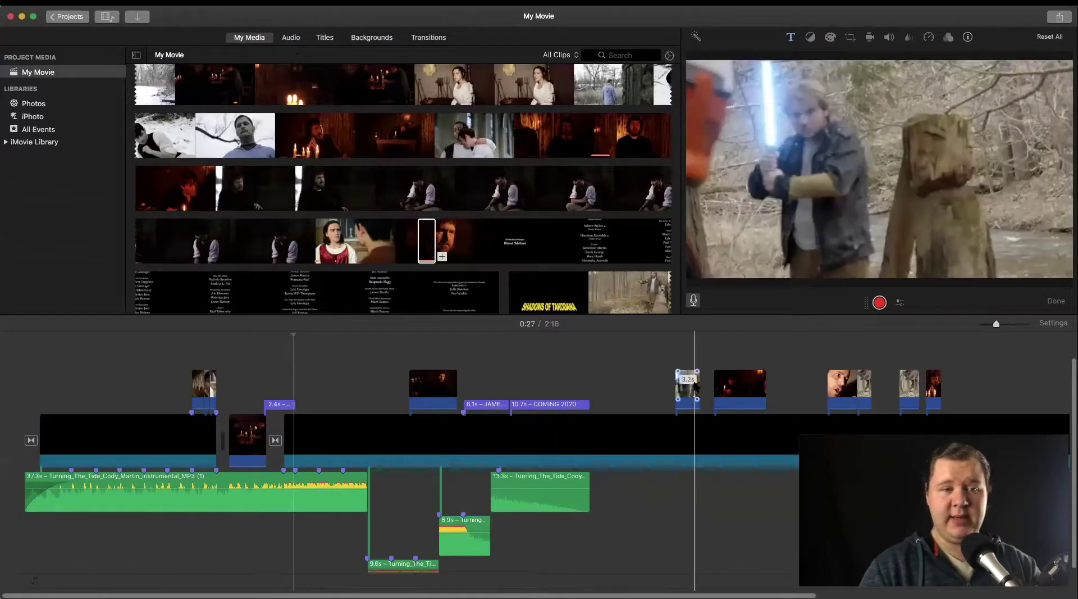
left_click_drag(694, 387, 319, 378)
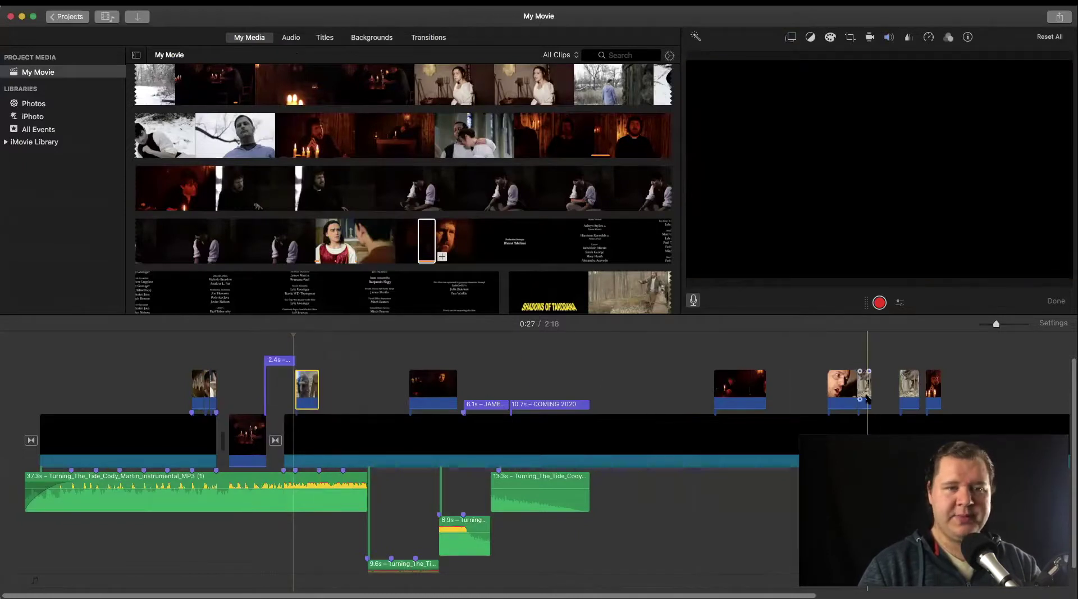
left_click_drag(867, 388, 321, 382)
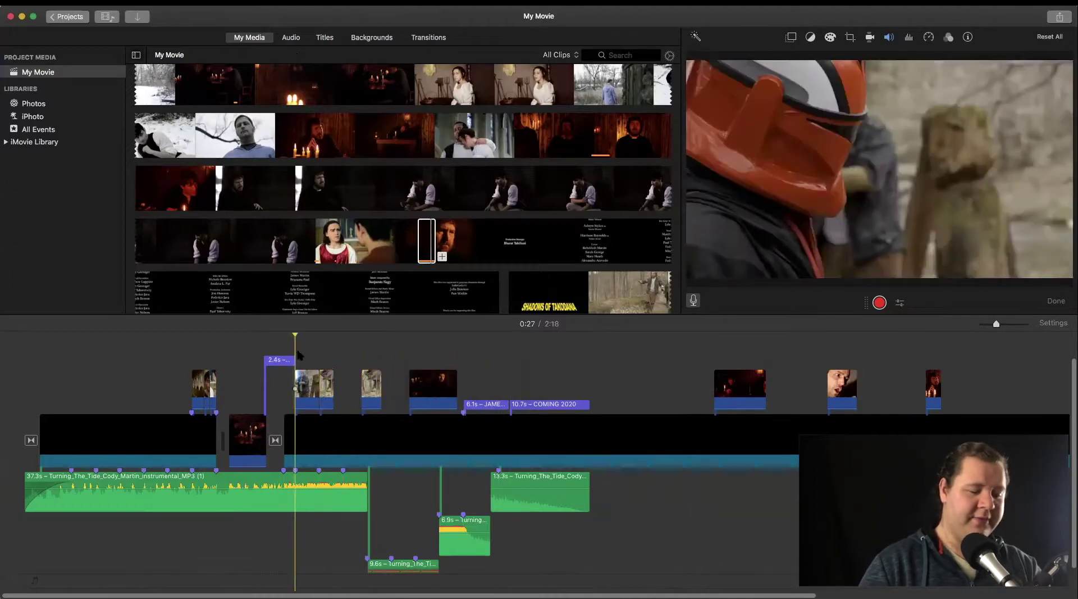
Trim the woodland excerpts to the beat markers and join them back to back after the "THE PASSING STORM" title
key("super+equal")
key("super+equal")
key("super+equal")
mouse_move(358, 388)
left_mouse_down()
mouse_move(427, 385)
mouse_move(362, 382)
left_mouse_up()
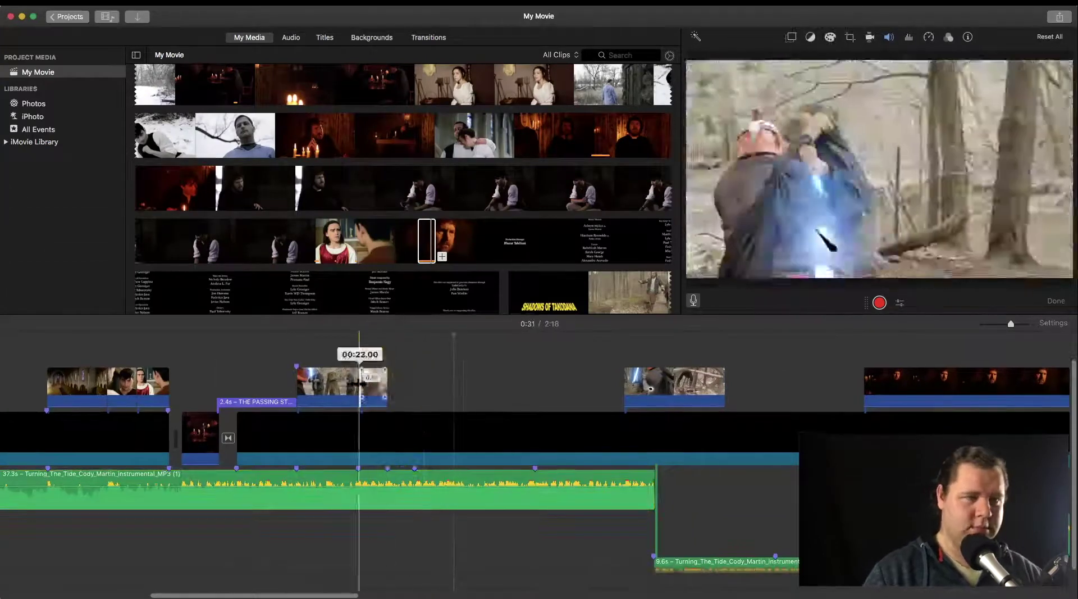
key("super+z")
left_click_drag(625, 387, 569, 390)
left_click_drag(725, 388, 395, 385)
Try a shorter trim on the woodland excerpts, undo it, and play the sequence from the end of the "THE PASSING STORM" title
scroll(360, 387, "up", 2)
left_click_drag(359, 415, 341, 415)
key("super+z")
left_click(249, 410)
key("space")
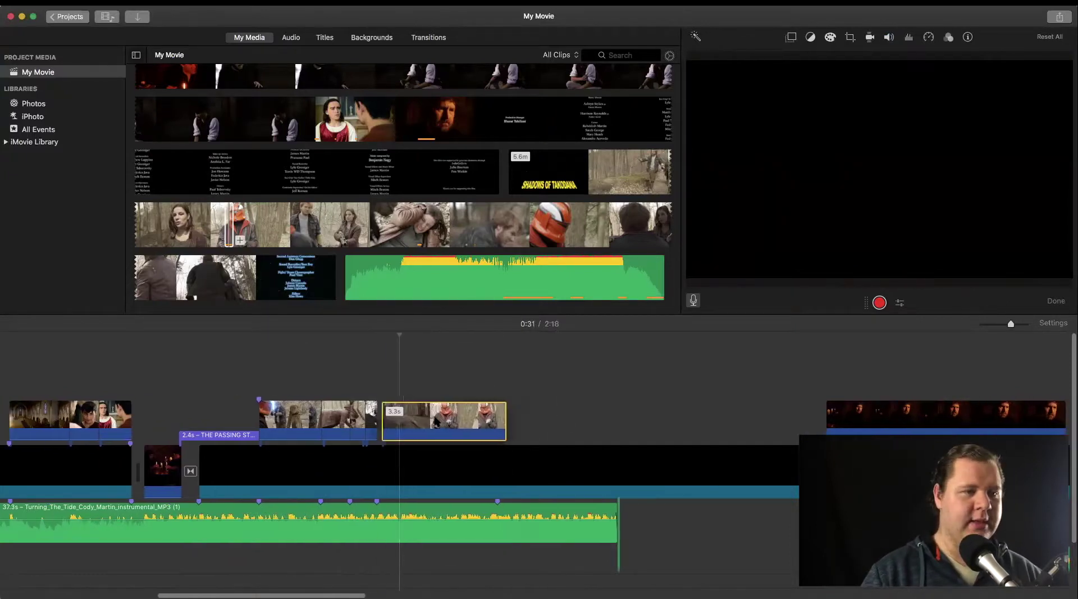
Insert the masked-figure excerpt into the main track after the woodland clips with a closing crossfade, and add a 2.6-second title after it
left_click_drag(443, 419, 437, 419)
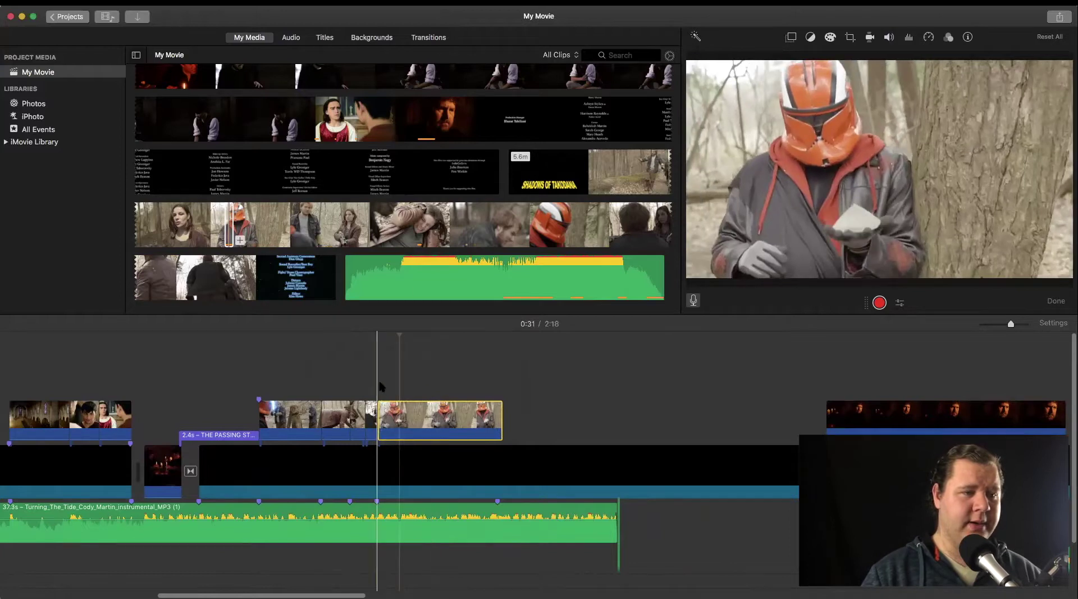
left_click(437, 533)
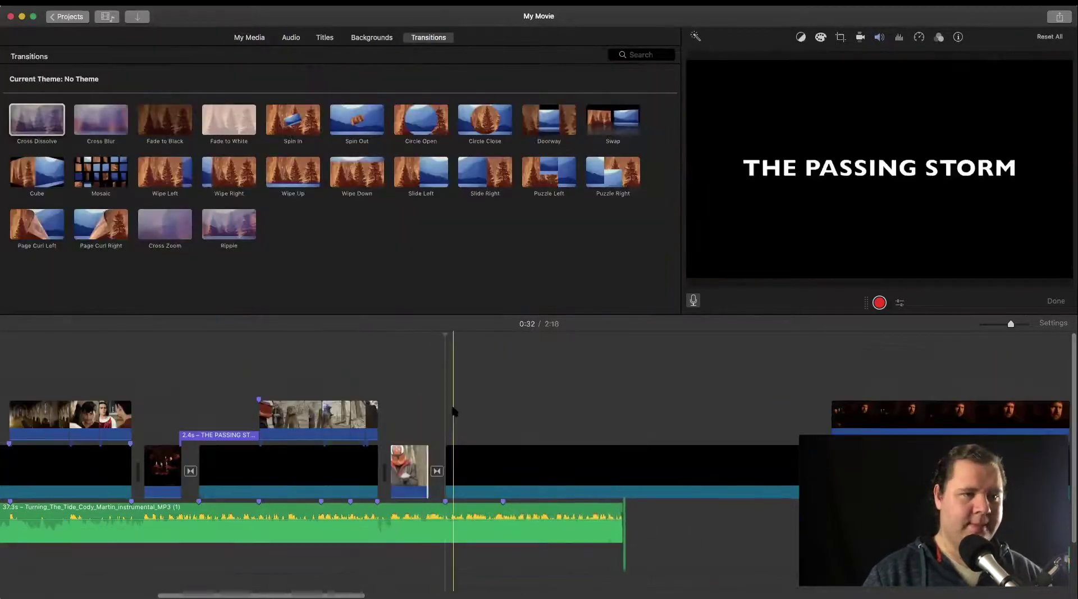
key("super+v")
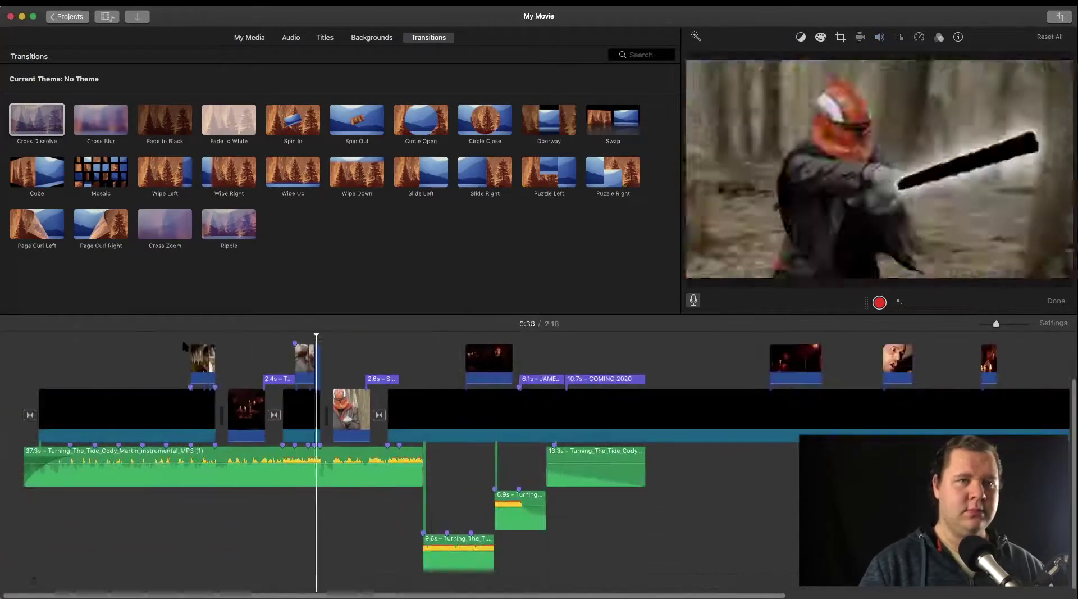
left_click(168, 349)
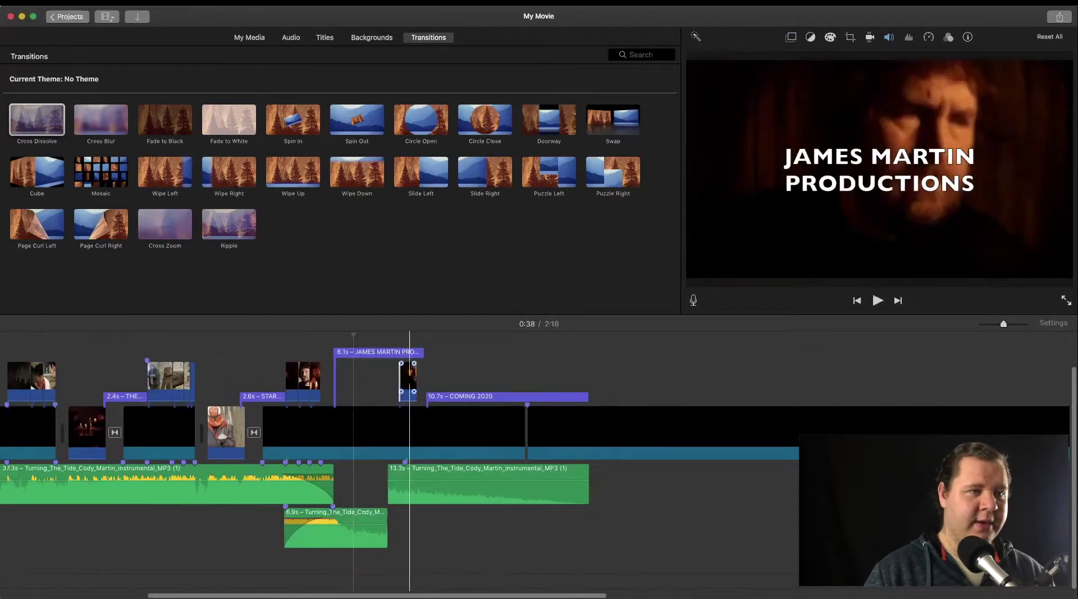
Join the last dark portrait clip to the third overlay sequence and trim its end to the start of the production title
left_click(351, 382)
left_click_drag(337, 382, 337, 381)
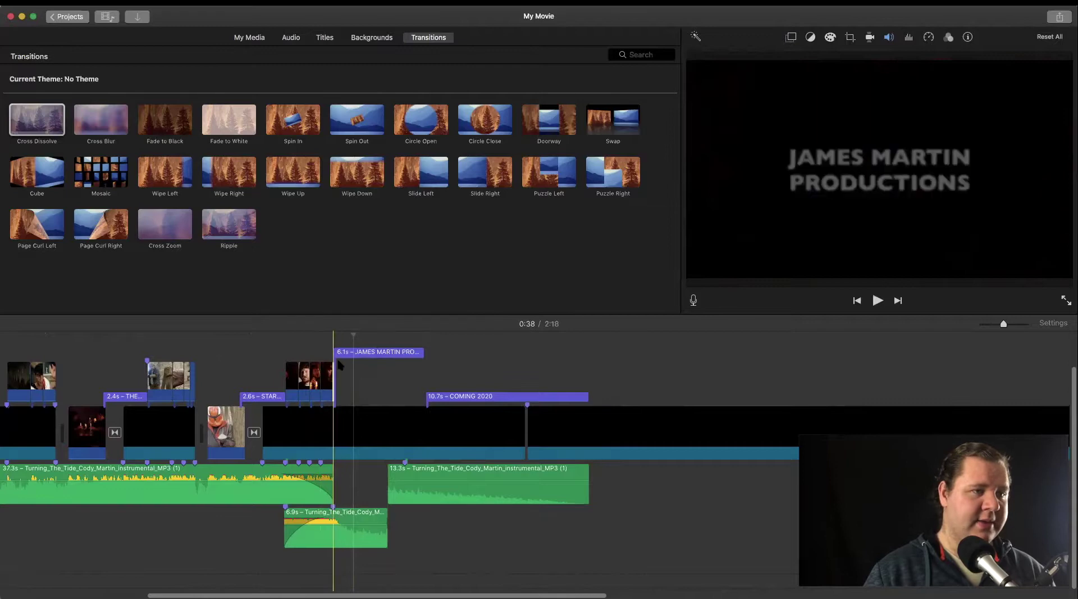
left_click_drag(335, 378, 333, 364)
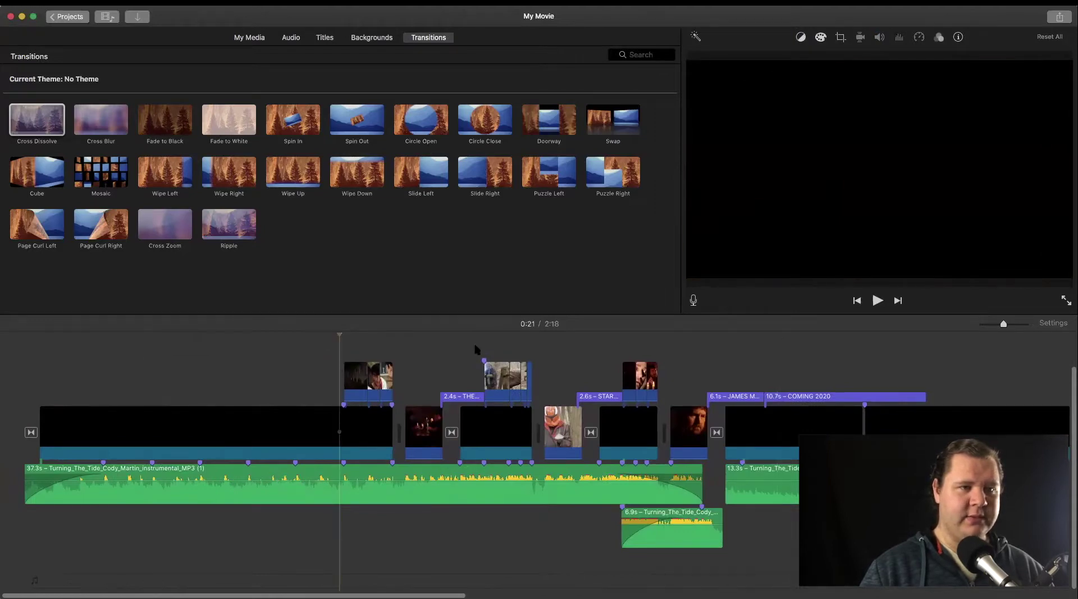
Check the "COMING 2020" title, then return to the start of the church excerpts at 0:21
left_click(803, 346)
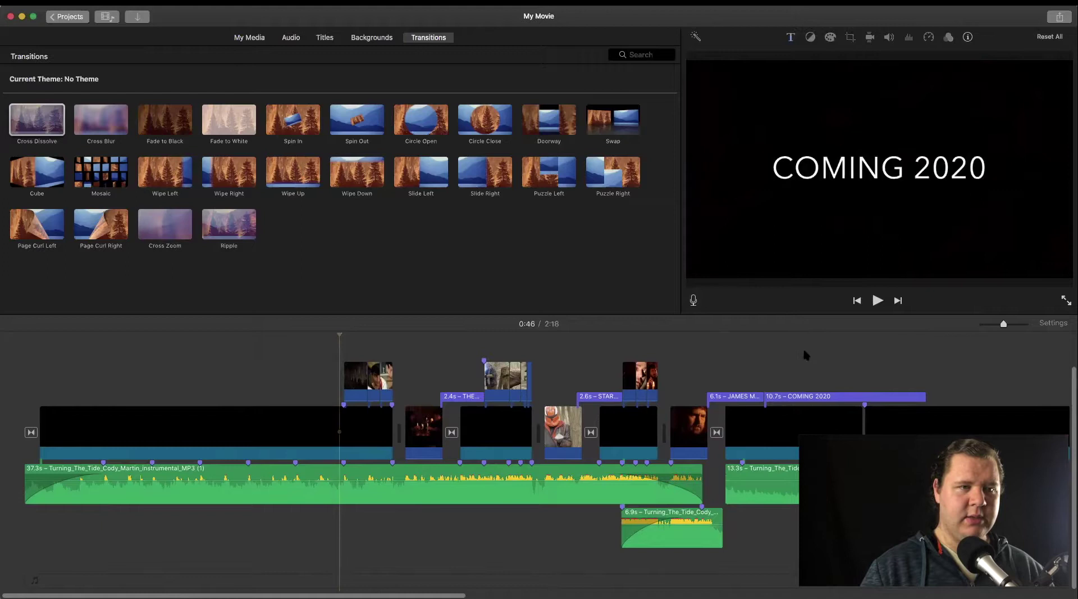
left_click(343, 345)
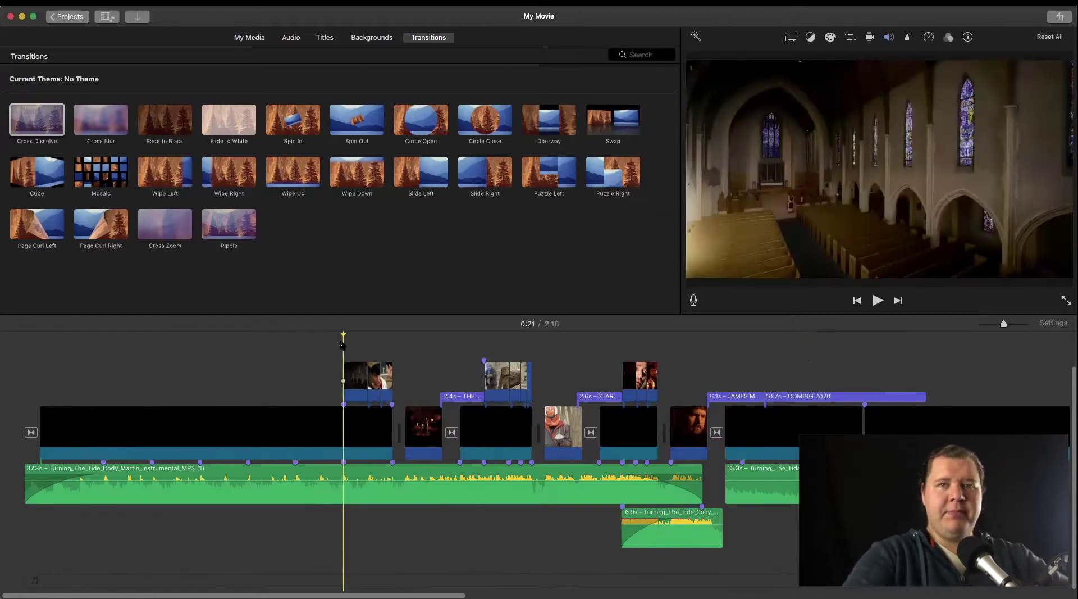